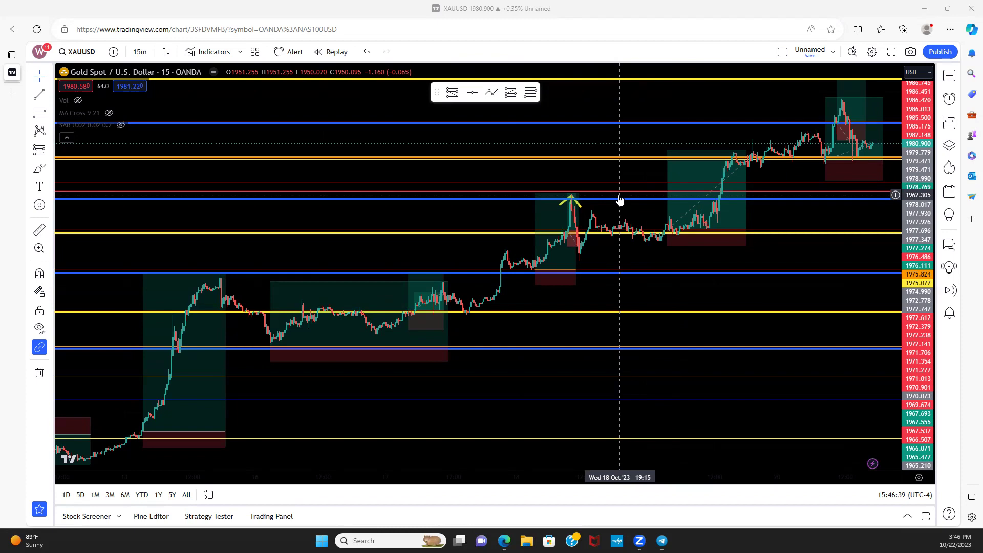
Step: Bring The Play Book FREE Plays channel over the chart and scroll through its signal posts to the London Session promo
mouse_move(662, 541)
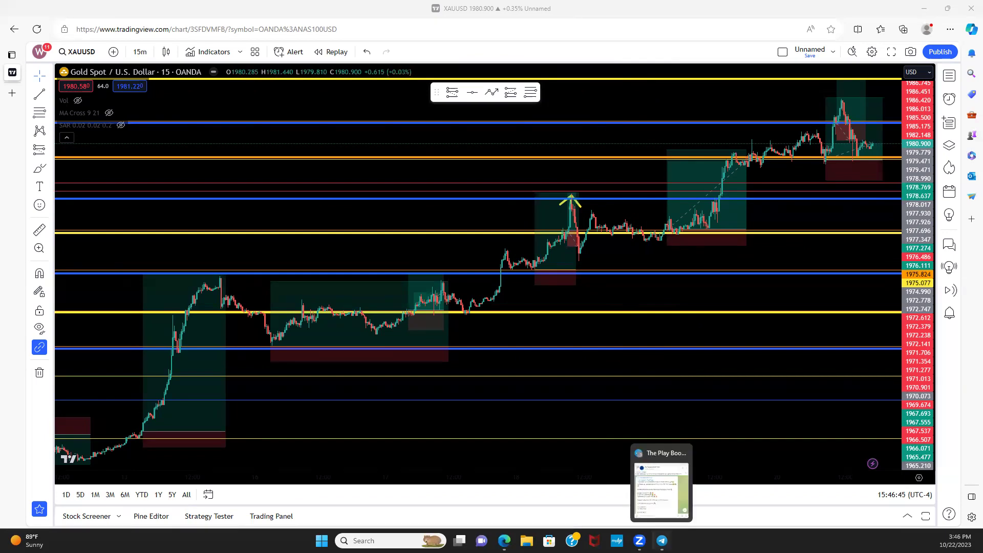
click(661, 486)
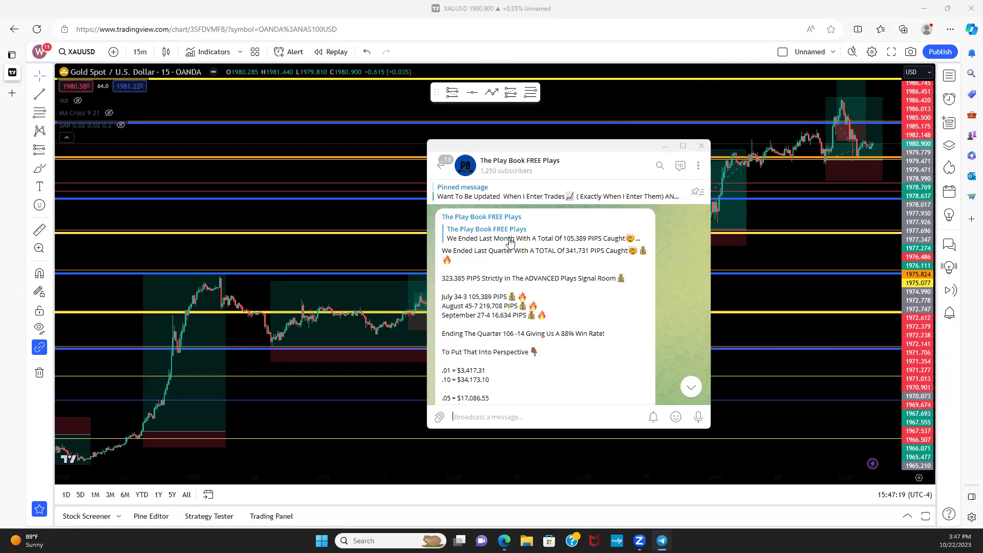
scroll(514, 239, up, 1)
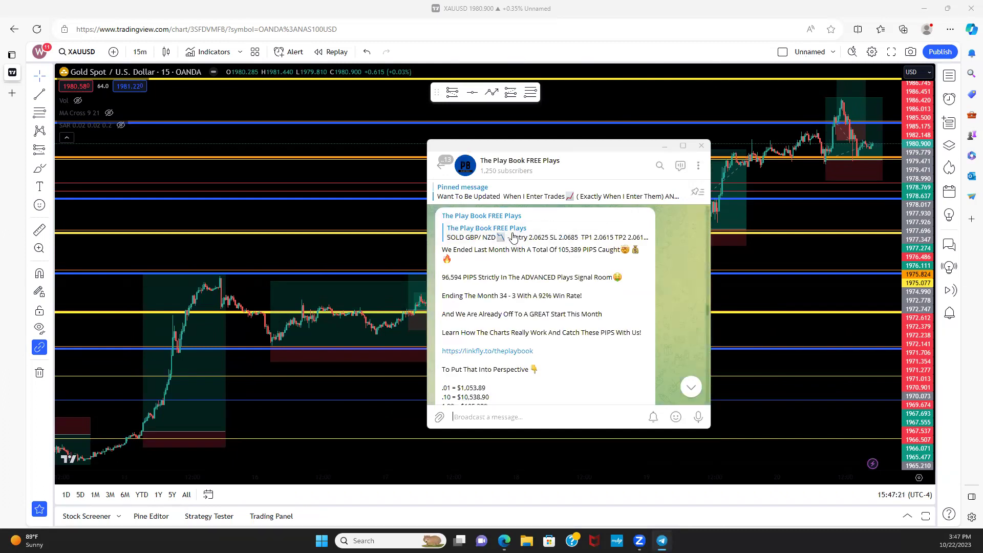
scroll(486, 256, up, 3)
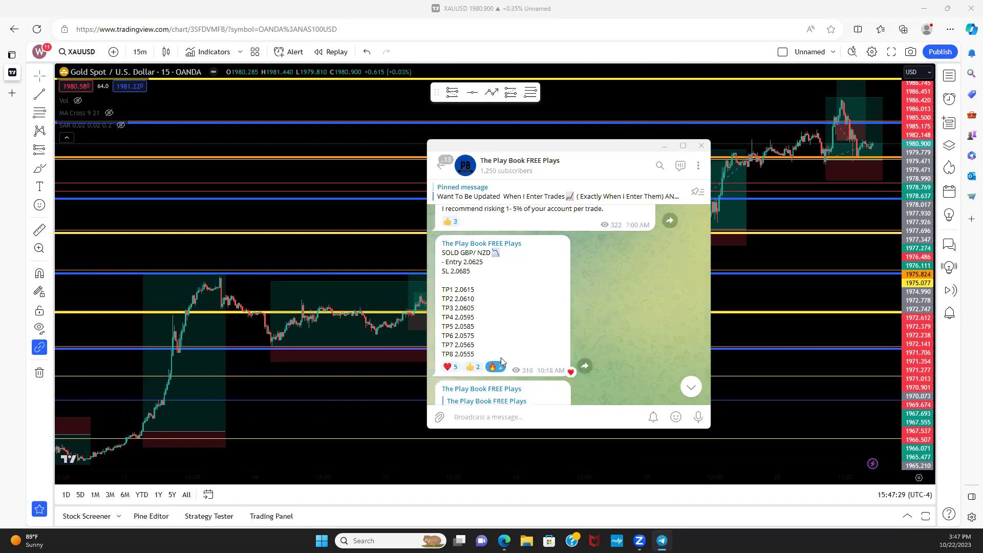
scroll(532, 329, up, 2)
scroll(533, 328, down, 10)
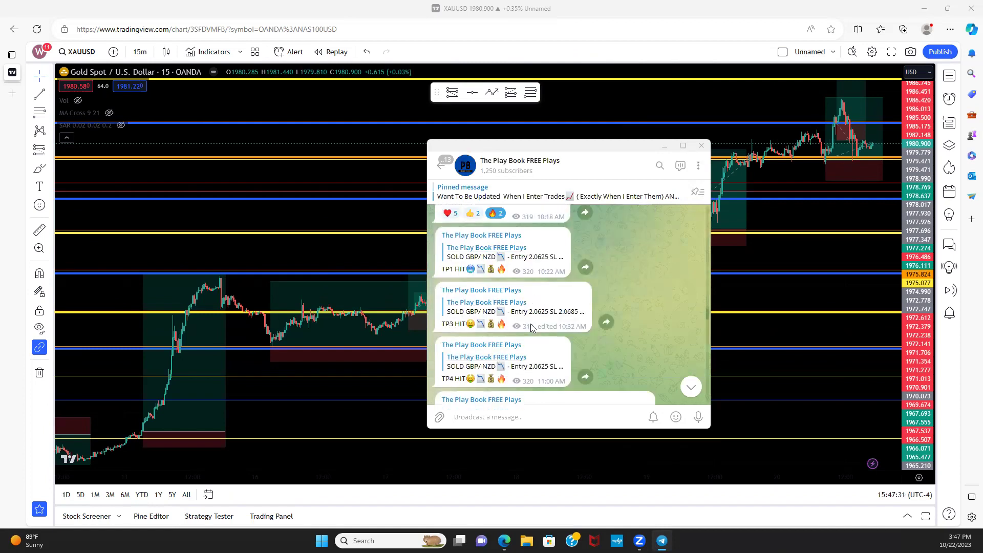
scroll(528, 324, down, 10)
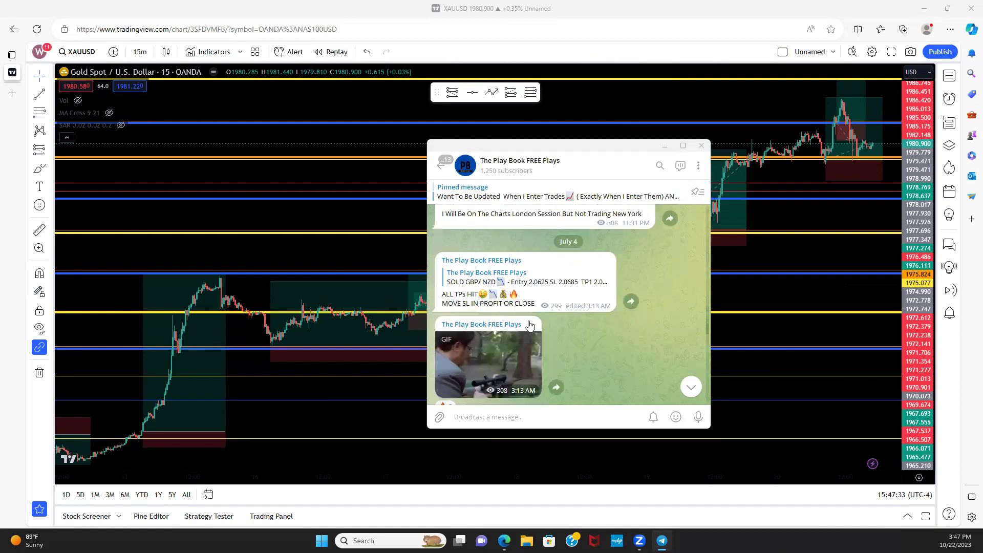
scroll(530, 325, down, 10)
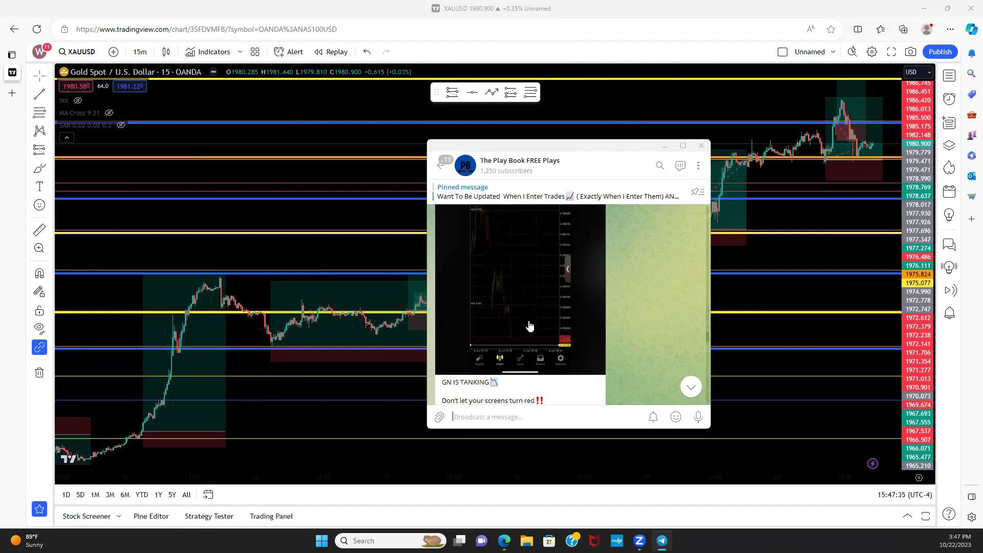
scroll(530, 325, down, 10)
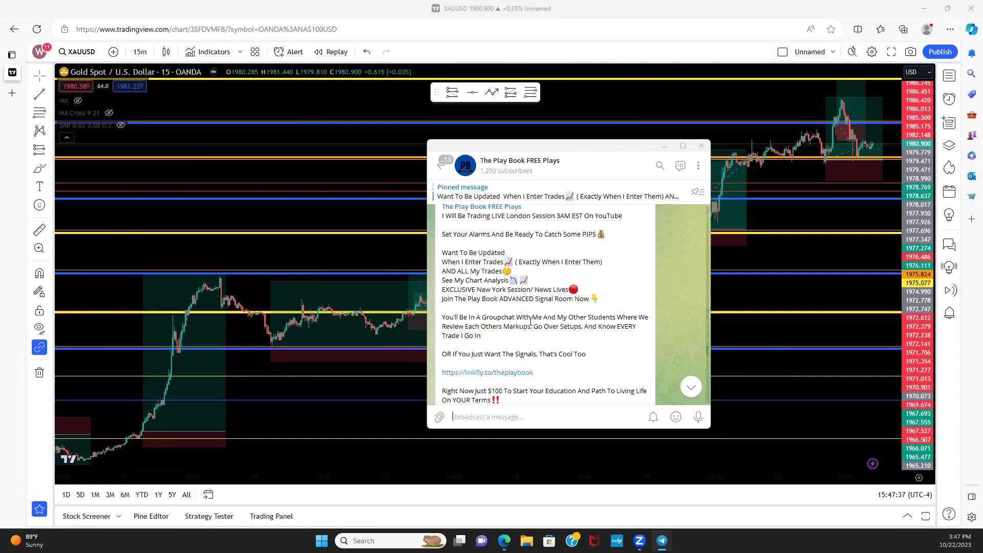
Step: Hide Telegram and load FOREX.com's XAUUSD gold spot on the 1-day interval
click(666, 145)
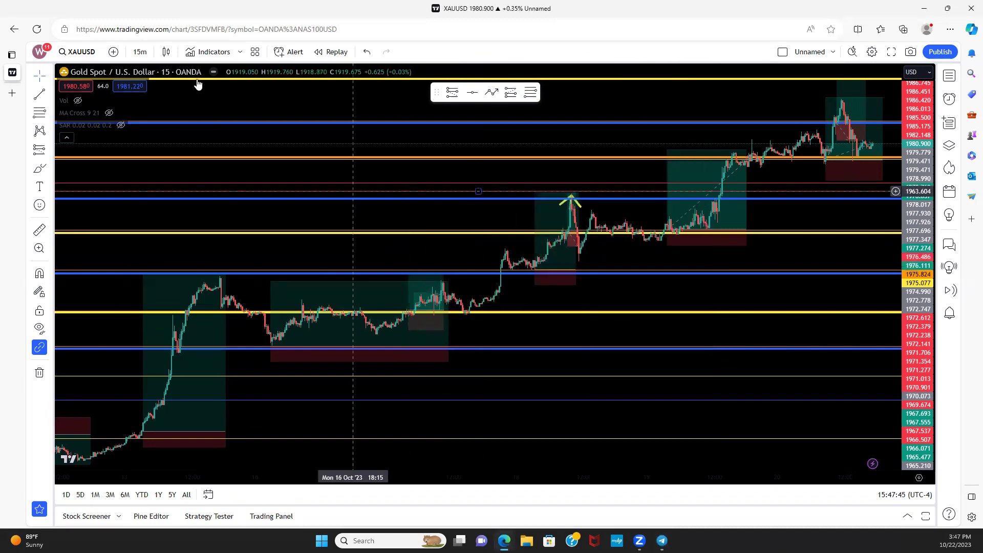
click(95, 52)
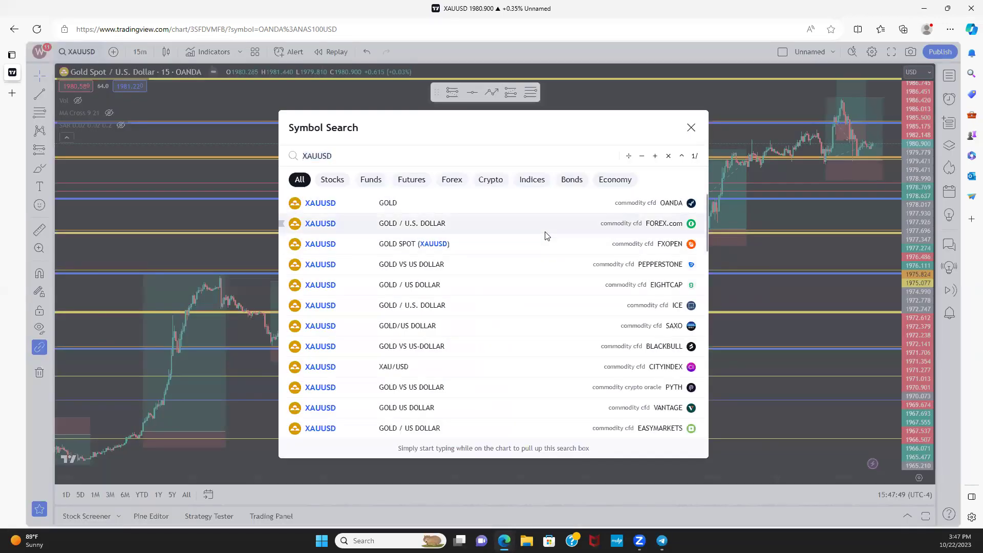
key(Return)
click(143, 52)
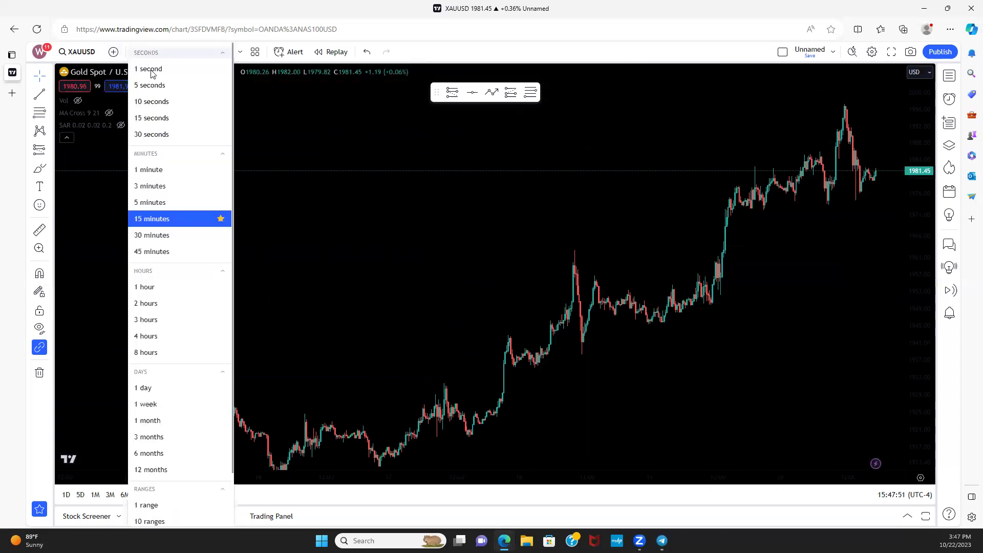
key(Return)
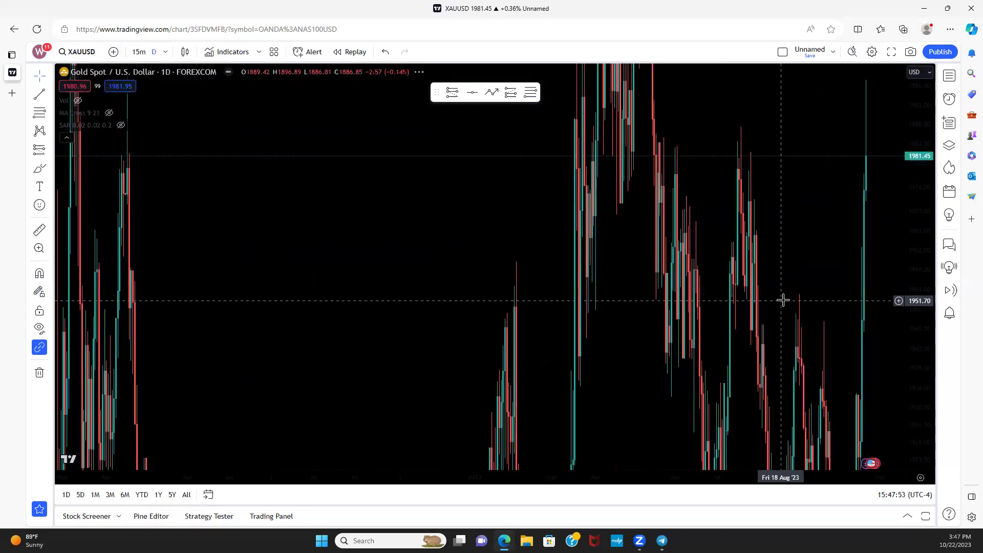
Step: Compress the price scale and zoom and pan so June through December daily gold candles fit
drag(923, 274, 933, 279)
scroll(874, 335, up, 2)
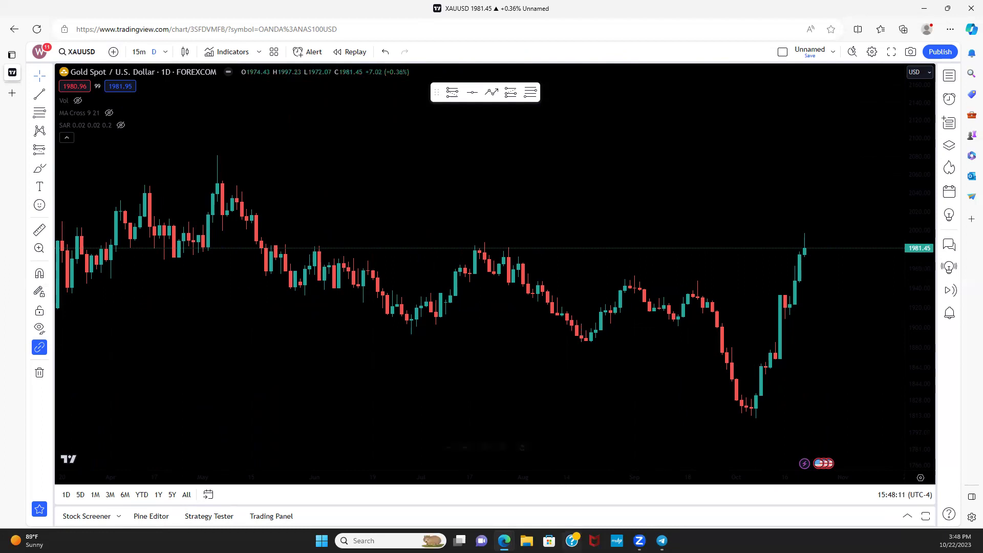
drag(348, 386, 307, 333)
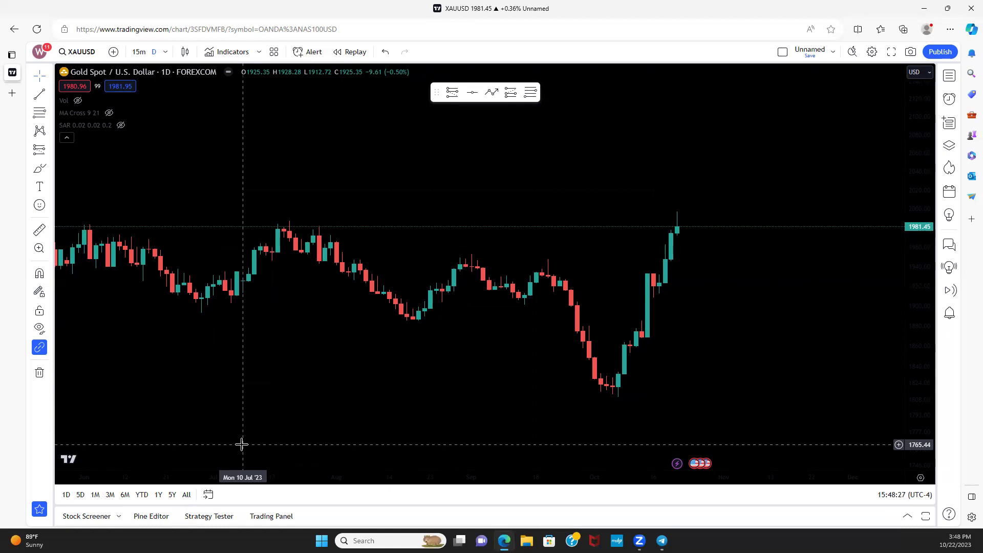
scroll(301, 406, up, 2)
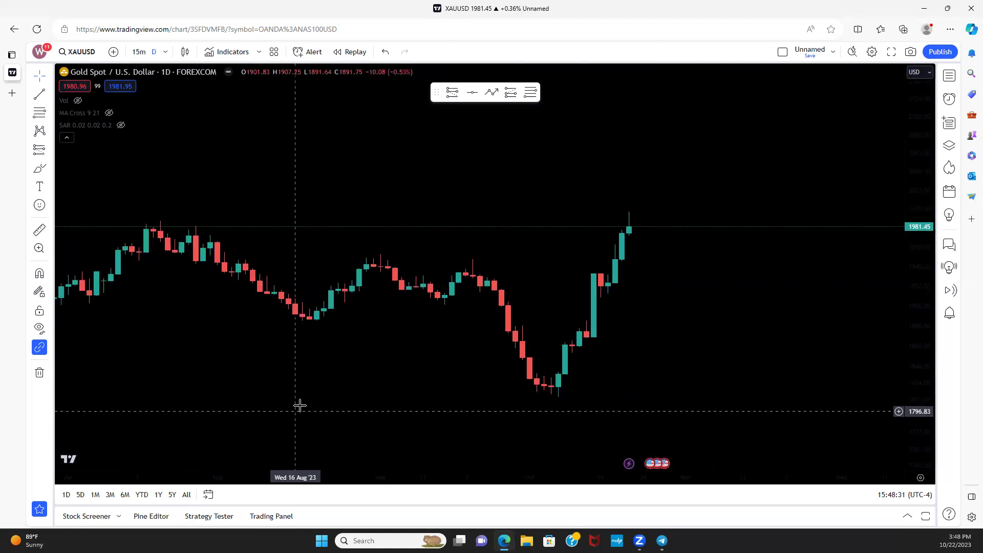
scroll(377, 322, left, 2)
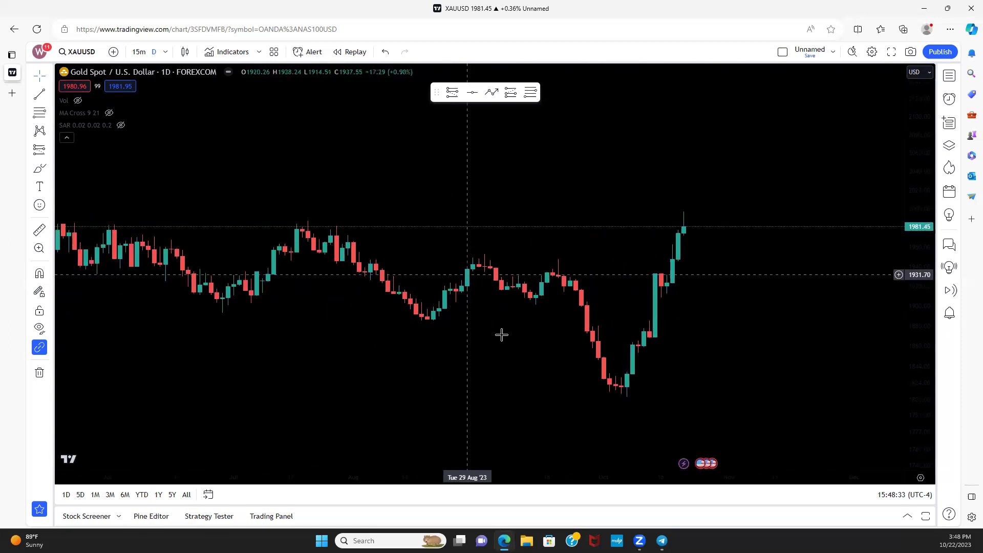
scroll(521, 358, left, 3)
drag(522, 367, 459, 277)
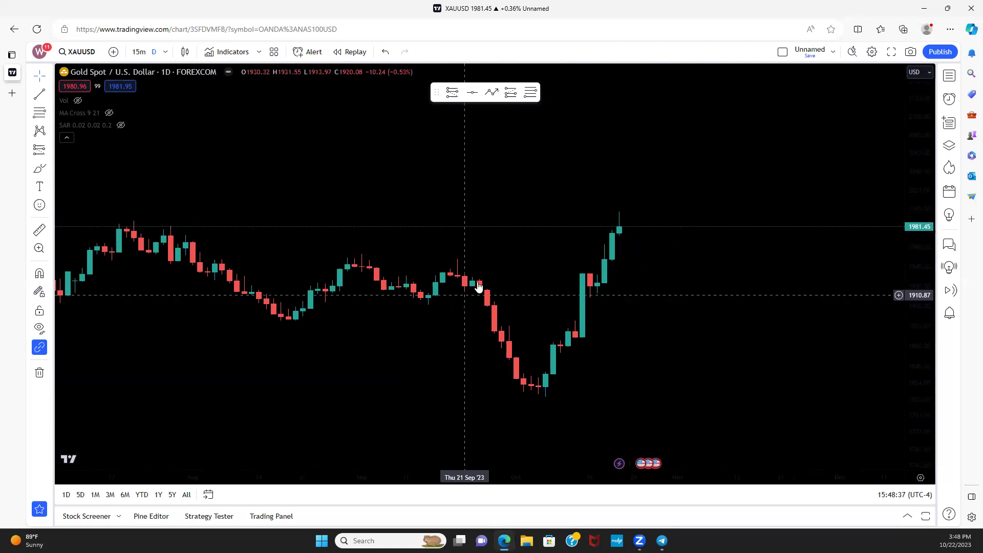
scroll(509, 305, left, 3)
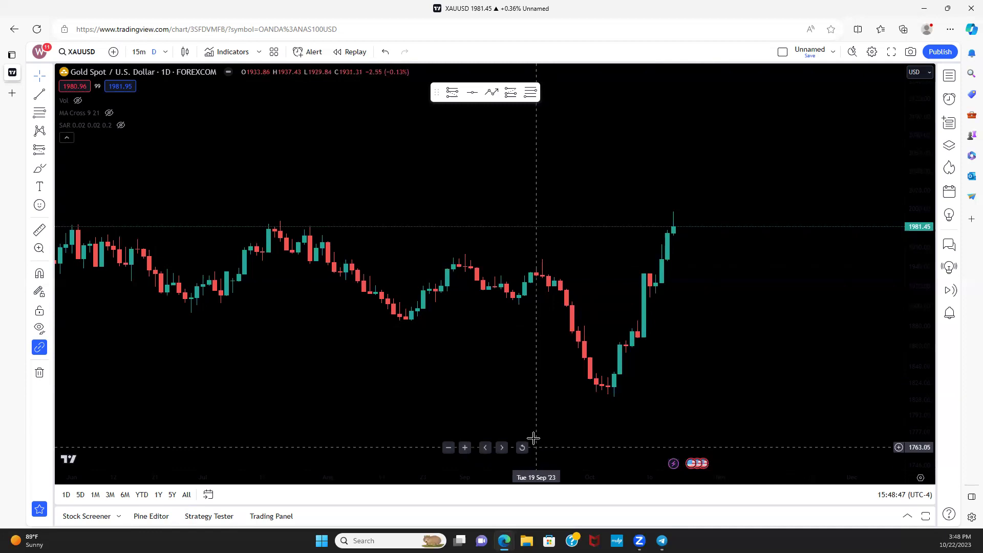
scroll(539, 347, up, 1)
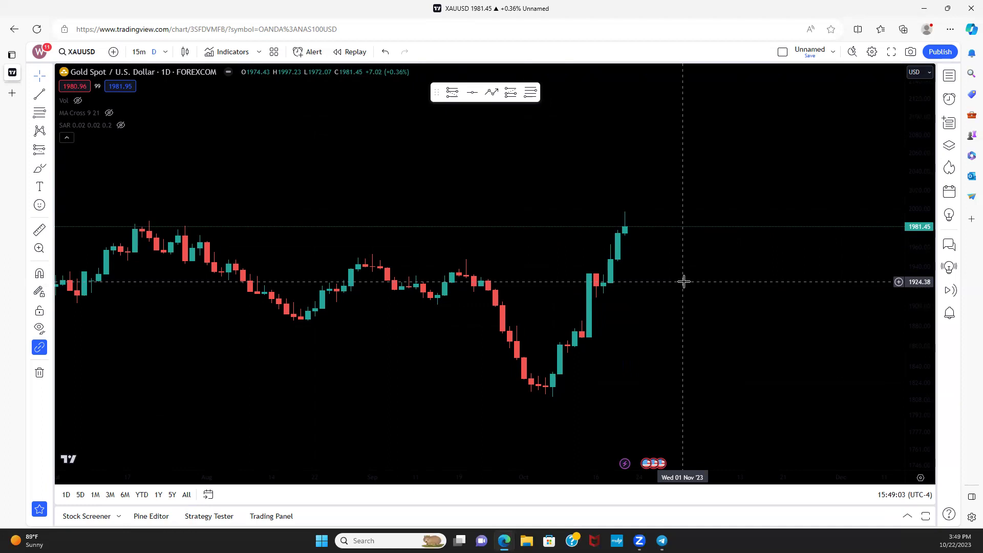
scroll(684, 282, left, 5)
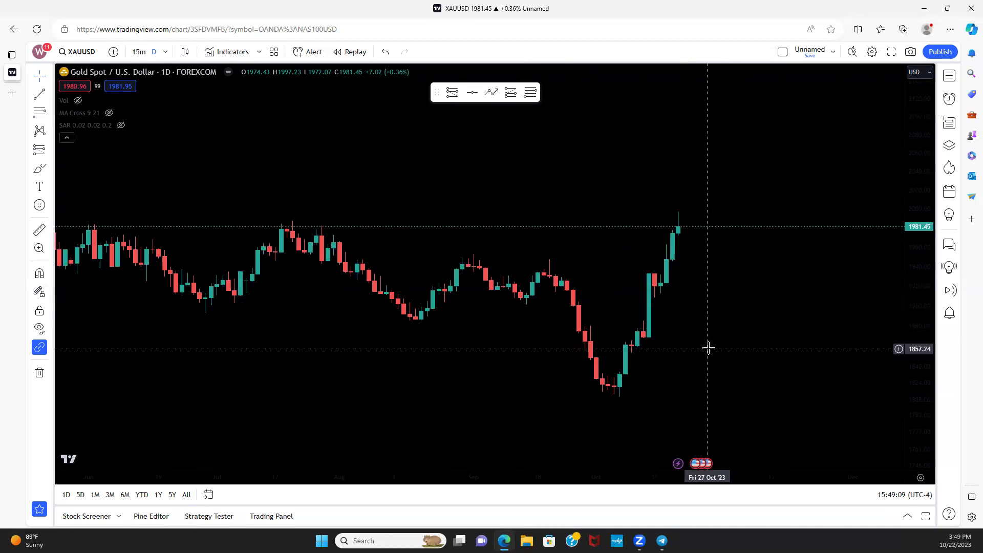
scroll(708, 349, right, 4)
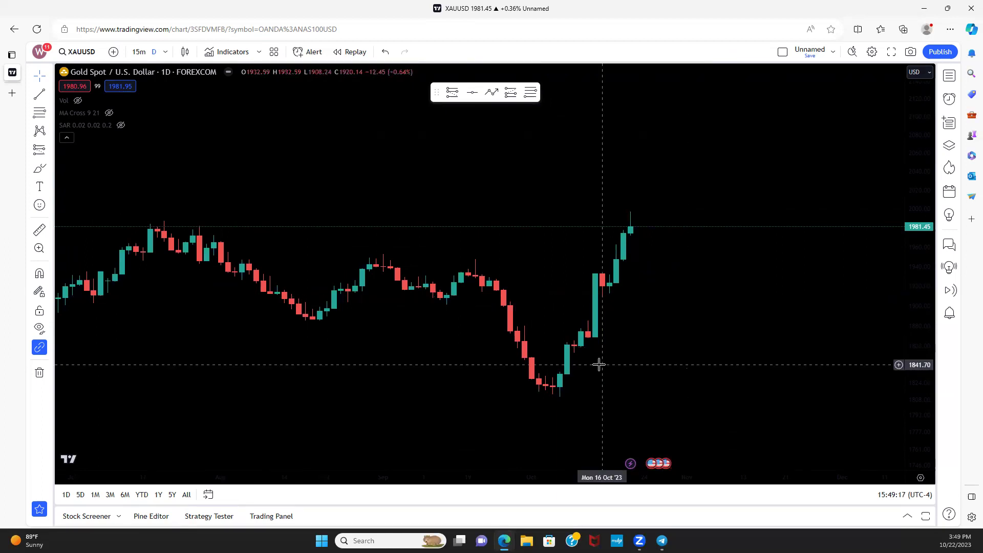
scroll(742, 348, left, 3)
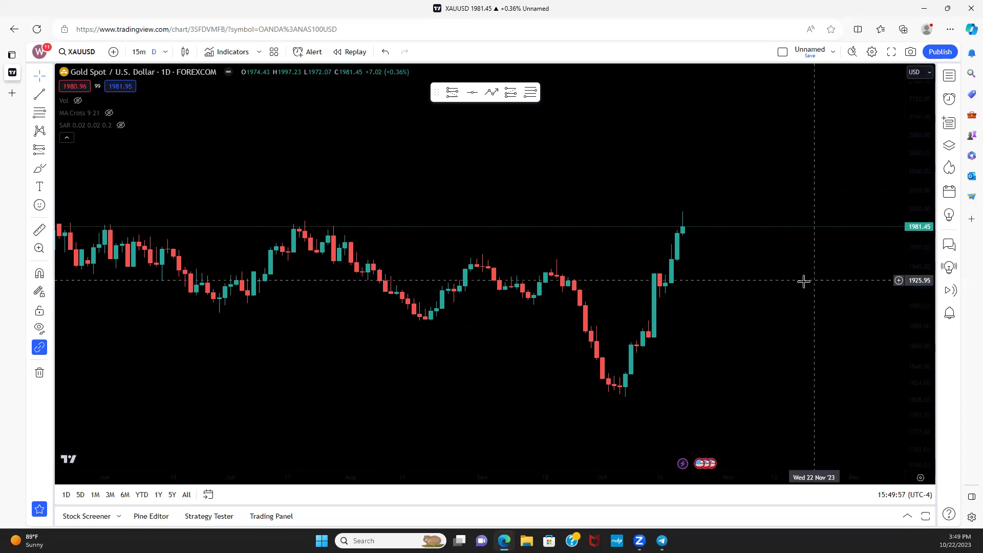
Step: Draw a yellow zigzag arrow from the October low over the rally highs, then delete it
drag(655, 303, 608, 307)
click(491, 92)
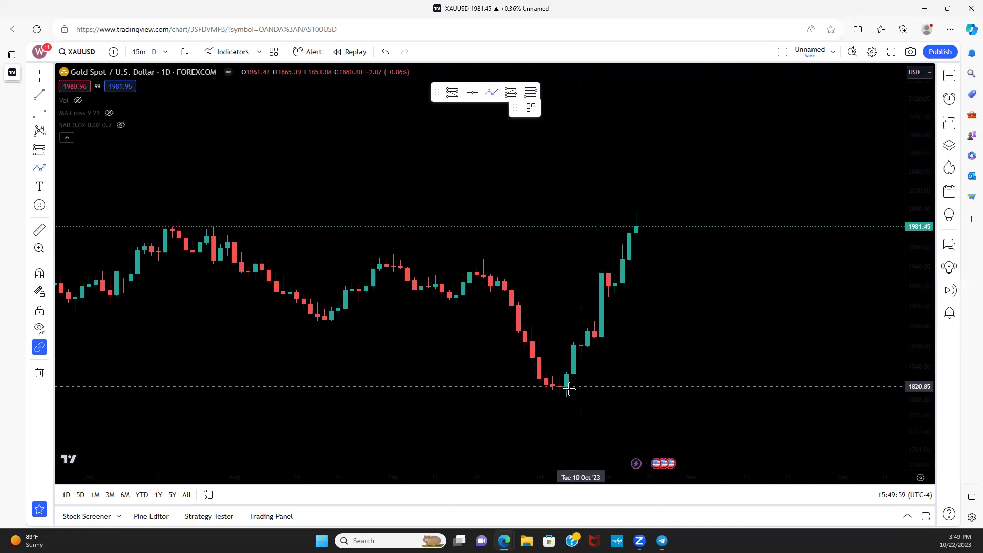
click(566, 390)
click(574, 339)
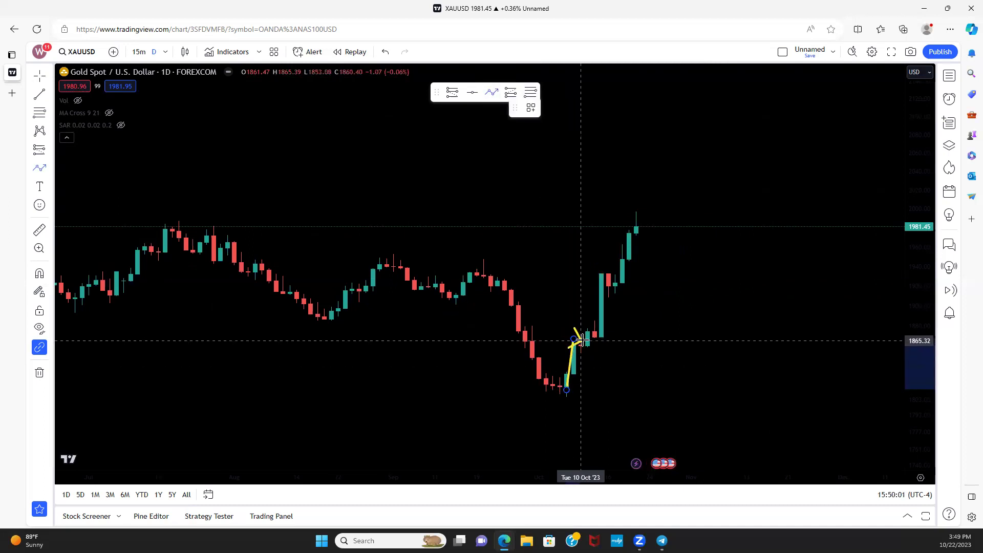
click(594, 348)
click(608, 268)
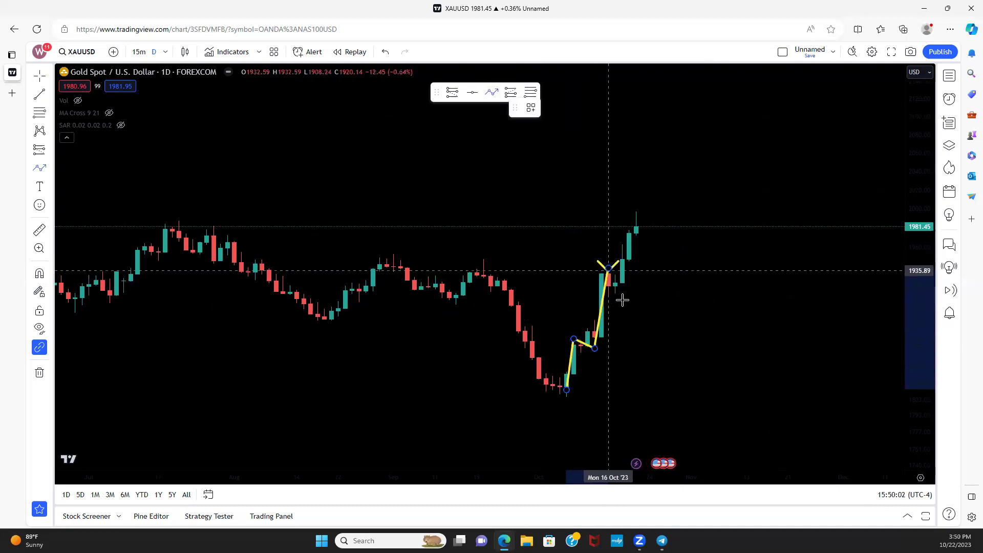
click(622, 299)
double_click(657, 199)
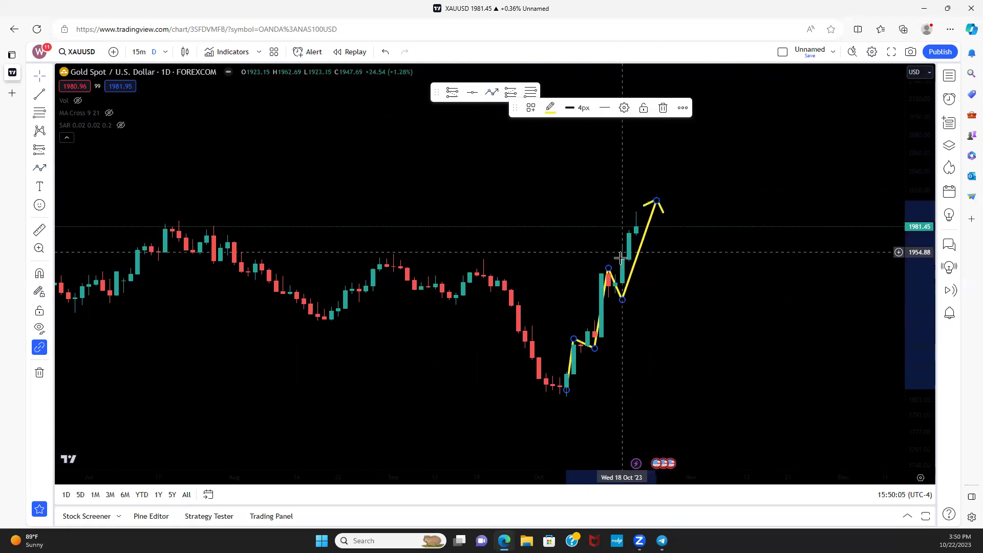
scroll(574, 297, up, 2)
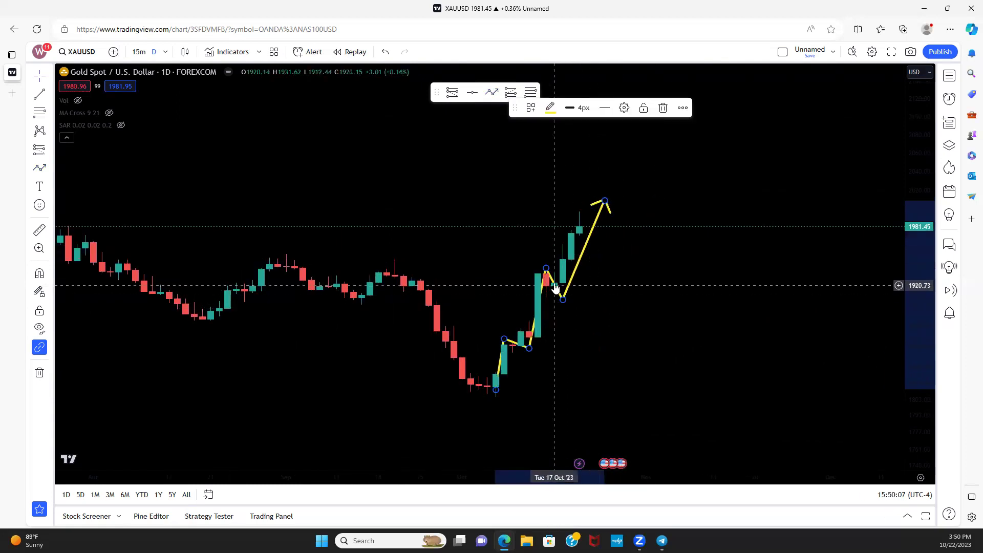
click(663, 107)
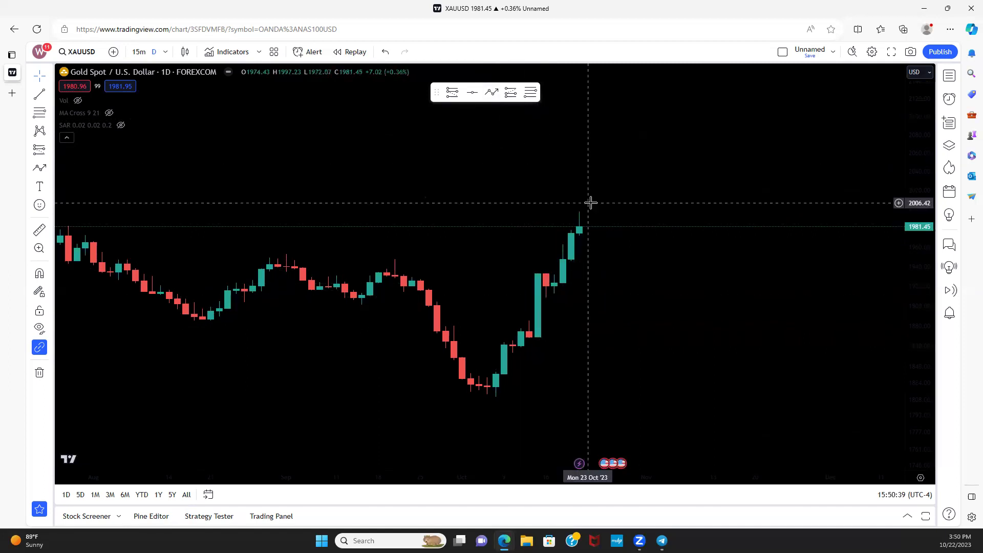
scroll(511, 348, down, 3)
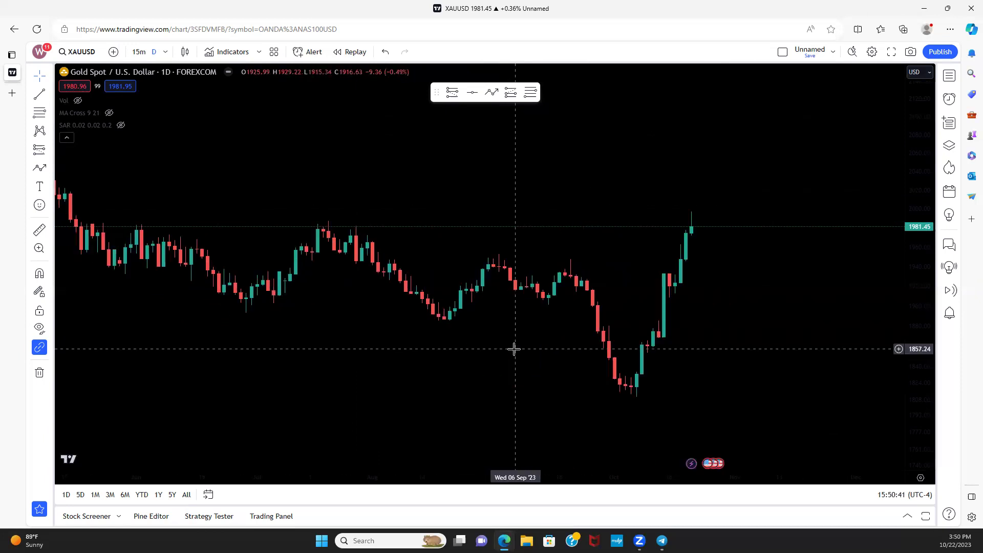
scroll(384, 327, up, 2)
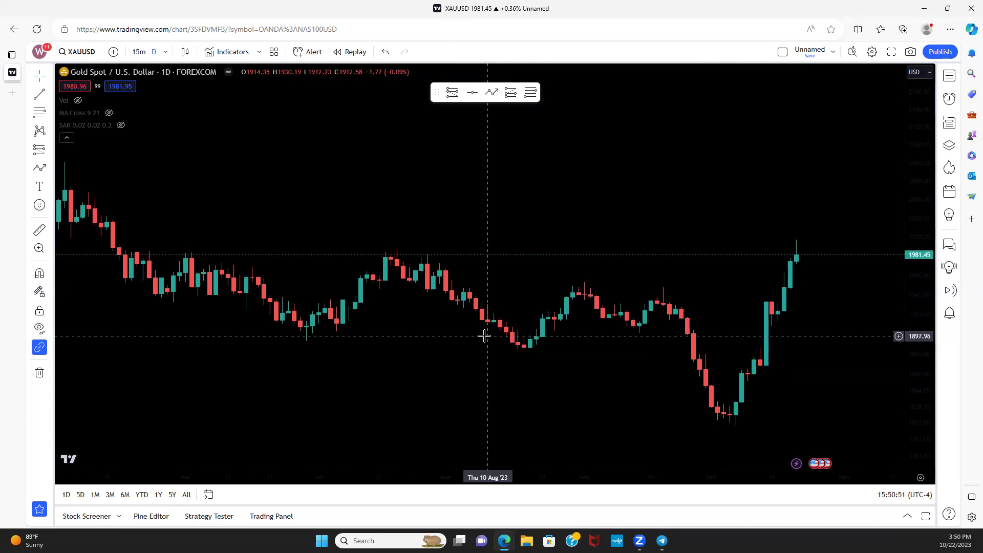
scroll(427, 384, up, 1)
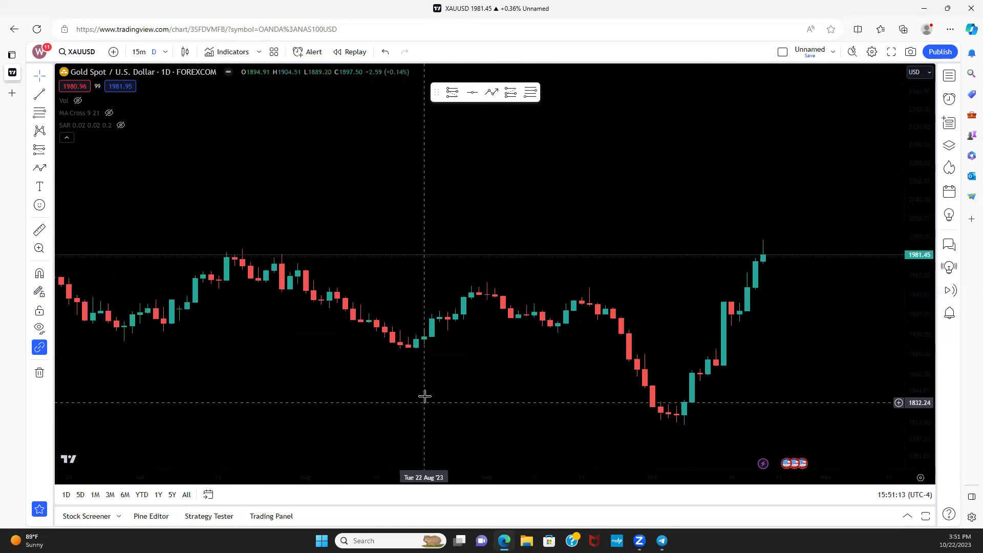
drag(452, 373, 296, 365)
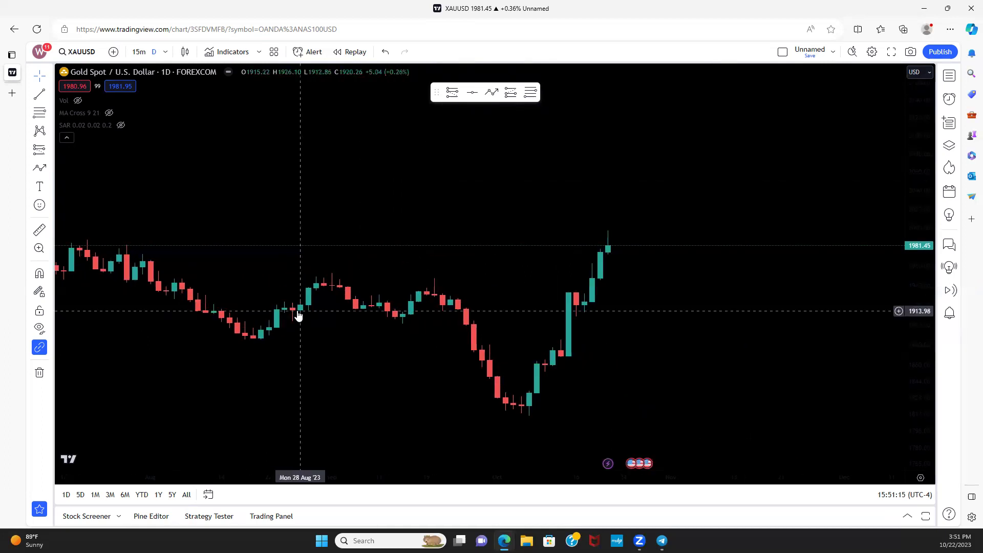
scroll(294, 373, down, 2)
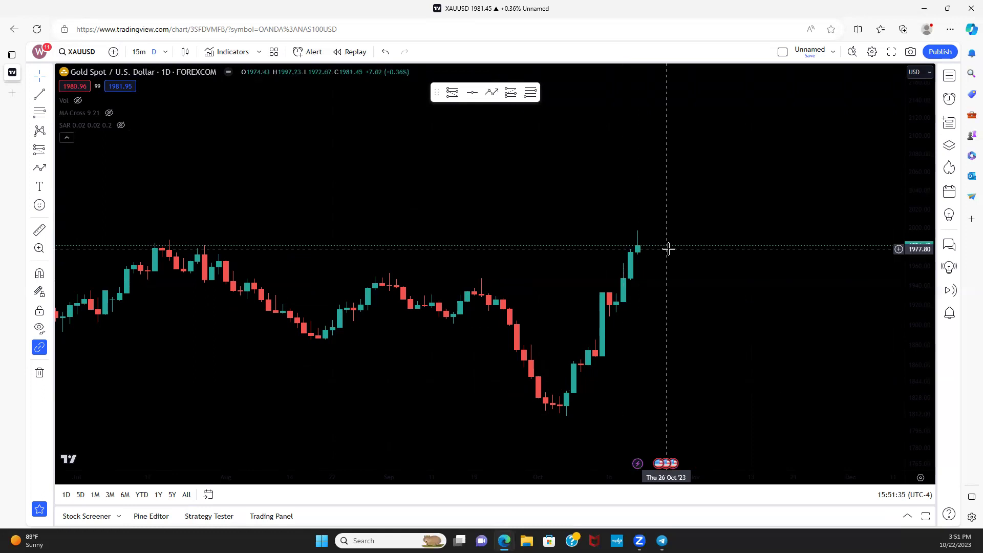
Step: Switch to OANDA's XAUUSD feed and compress the price scale to fit the blue and gold levels
scroll(537, 263, left, 3)
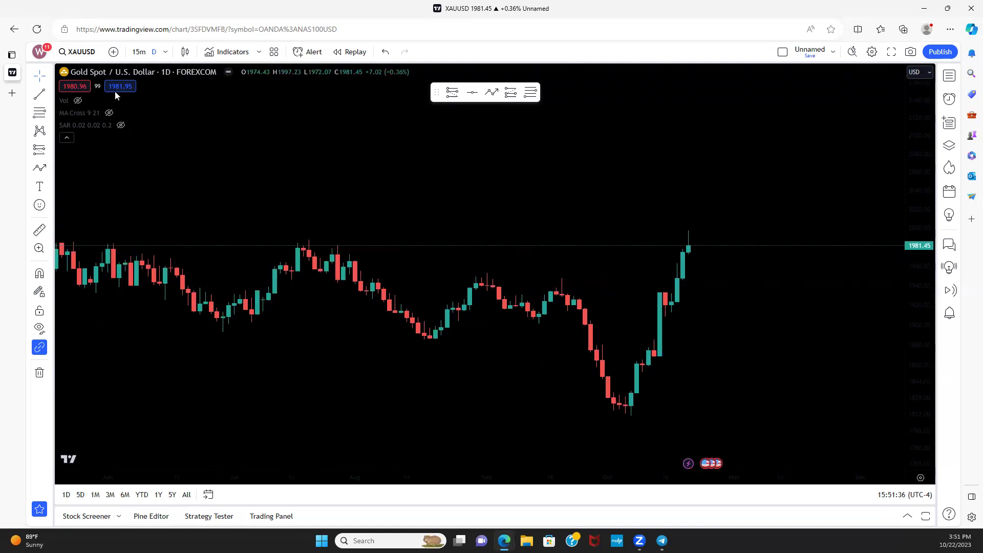
click(81, 52)
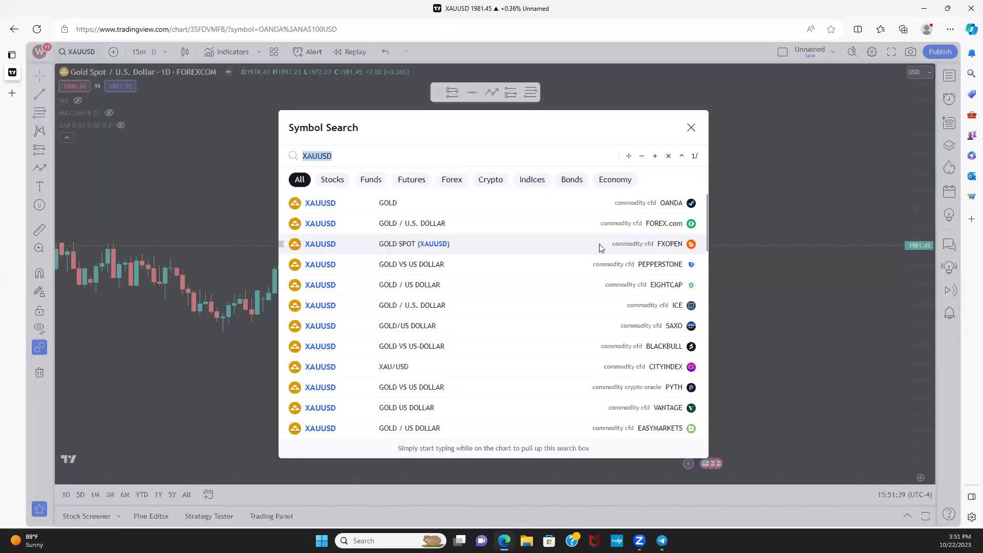
click(636, 210)
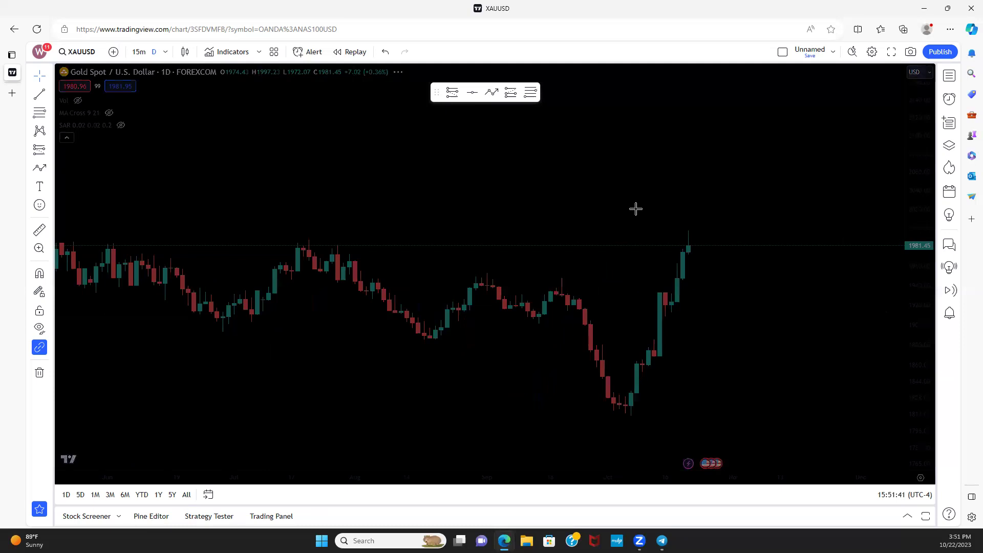
drag(932, 262, 864, 348)
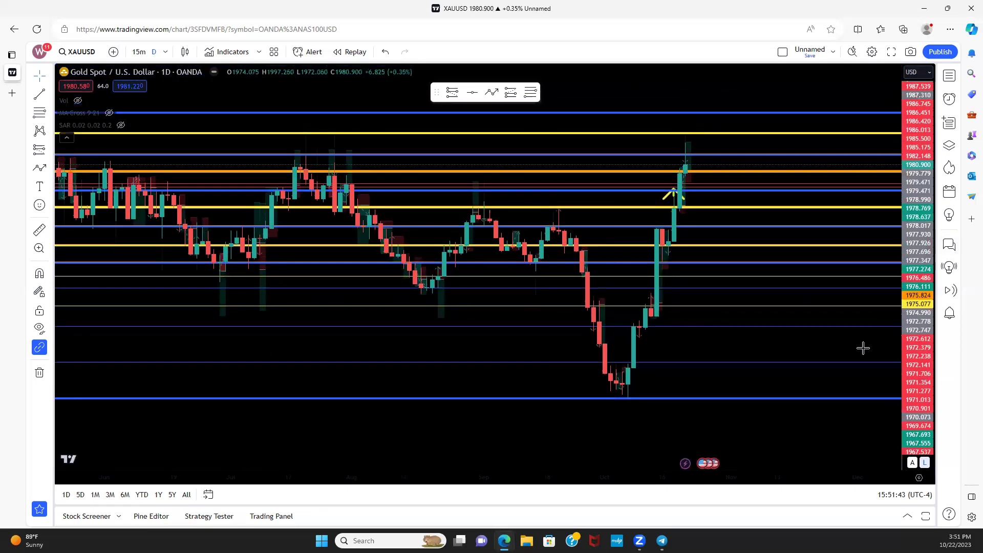
Step: Show OANDA gold on 15-minute candles, panning to mid-October and refitting the view
scroll(774, 375, up, 3)
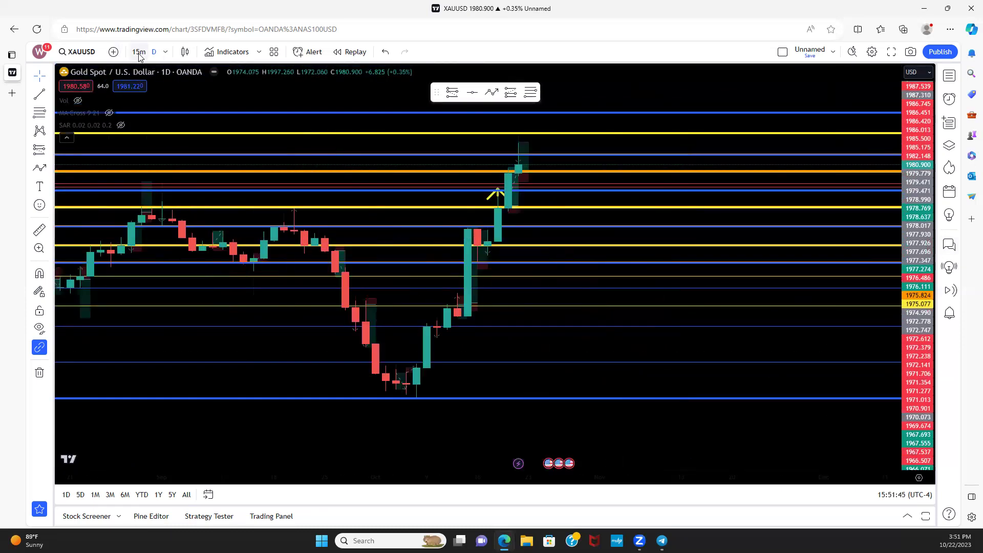
click(138, 53)
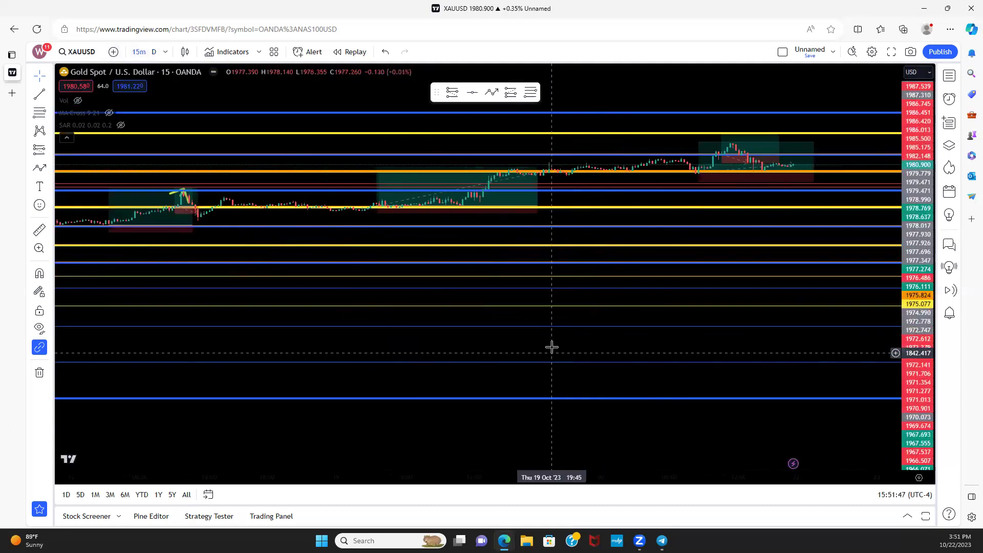
scroll(552, 347, down, 5)
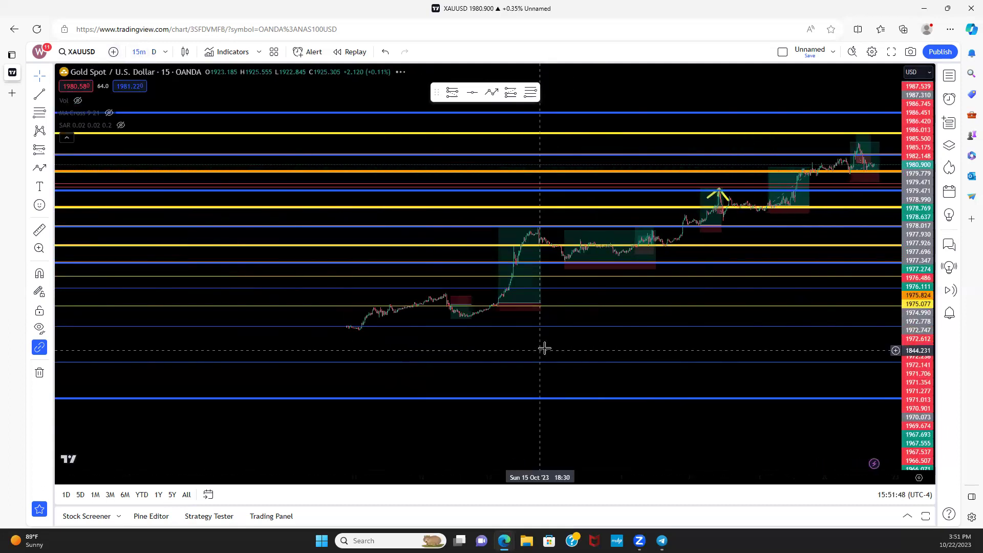
scroll(544, 348, up, 5)
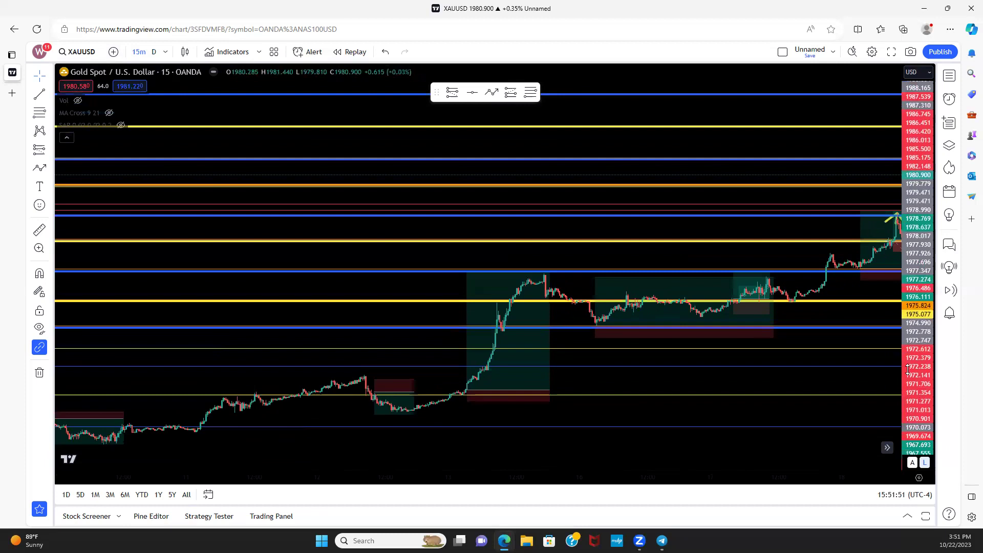
drag(615, 416, 778, 206)
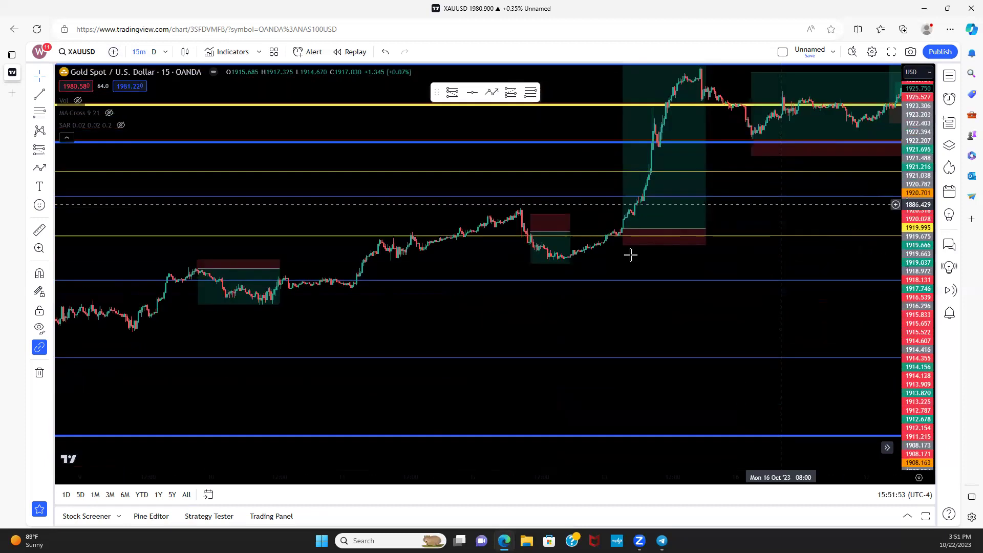
key(alt+r)
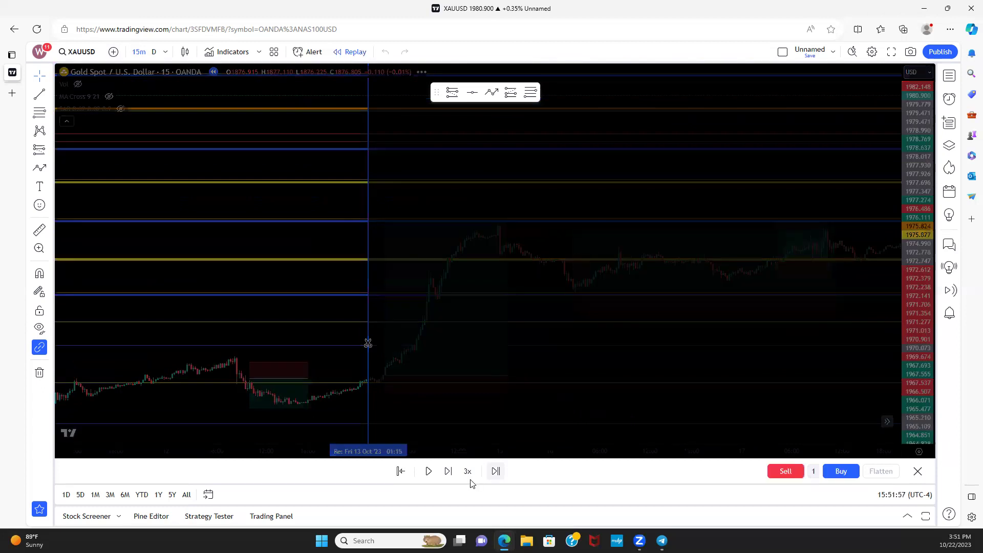
Step: Set the bar replay speed to 10x and reset the view onto the replay bars
click(467, 471)
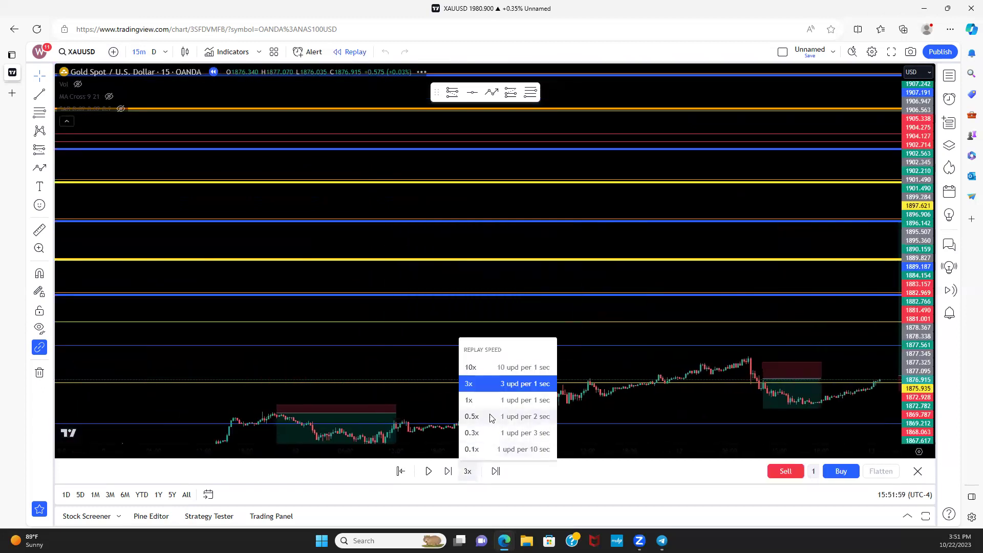
click(492, 367)
drag(237, 347, 911, 389)
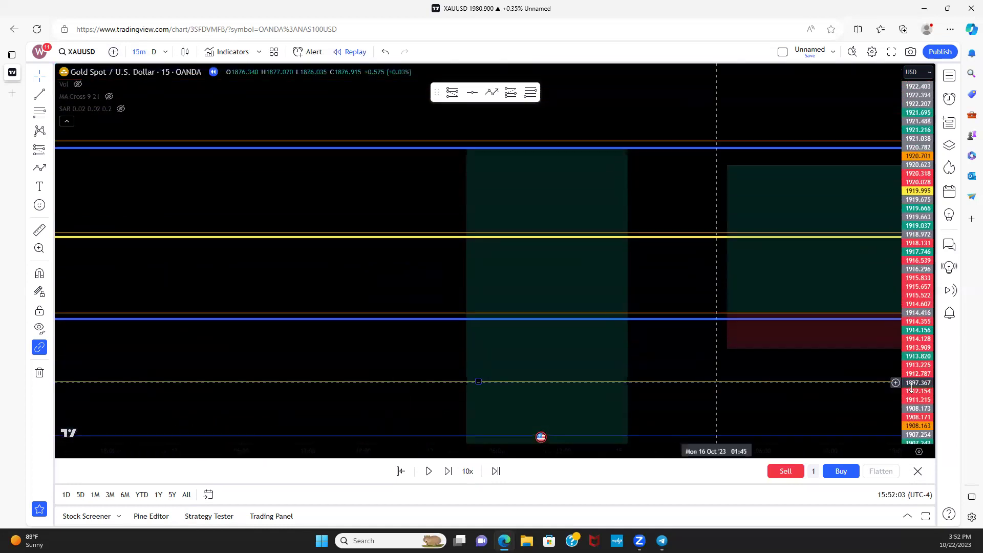
key(alt+r)
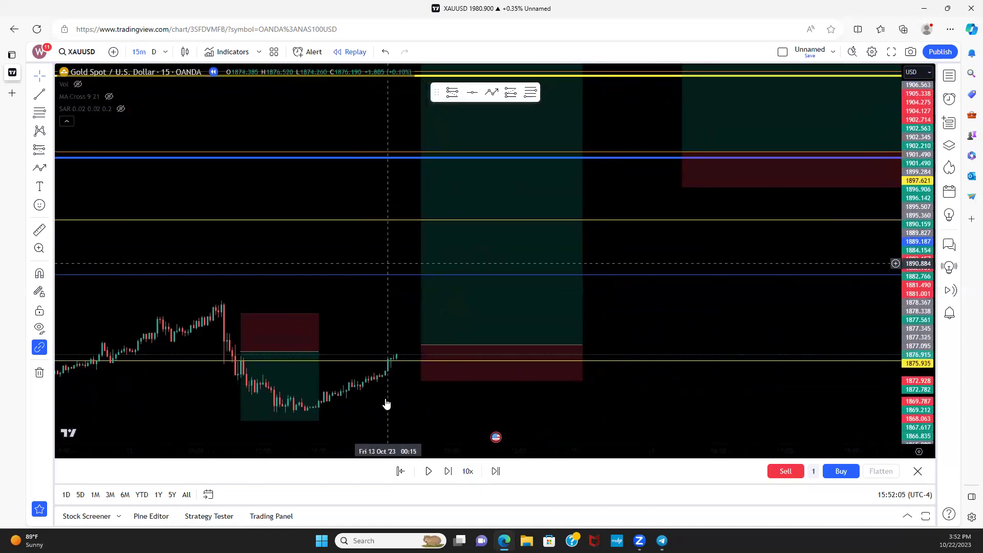
Step: Pan and zoom to centre the replay bars near the levels around 1900
scroll(270, 358, down, 2)
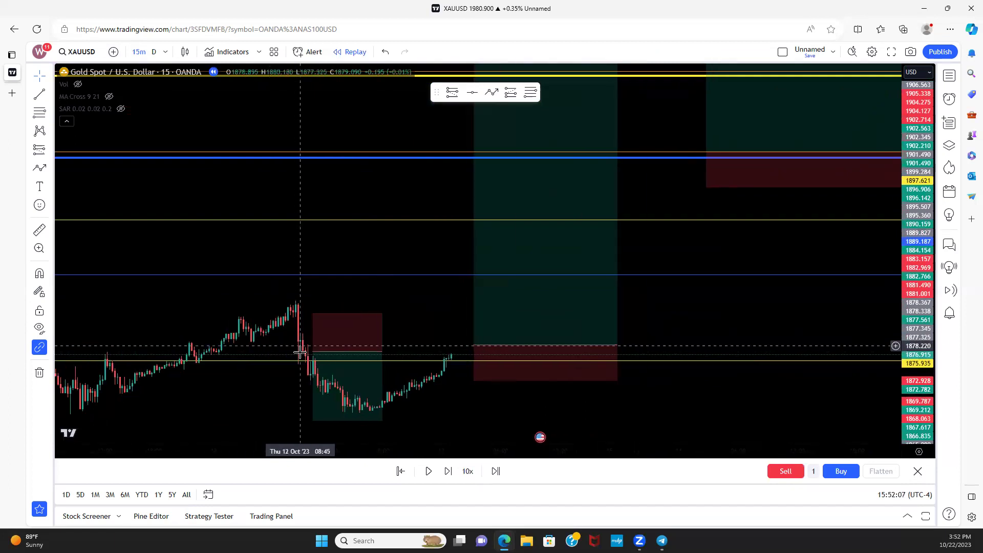
drag(300, 351, 592, 223)
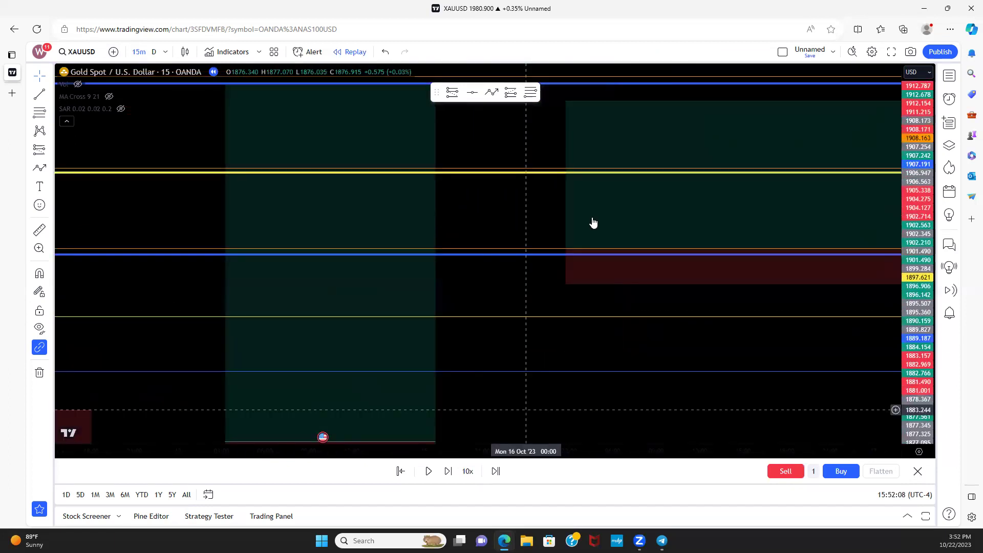
scroll(582, 246, down, 3)
drag(557, 174, 552, 152)
scroll(540, 381, up, 1)
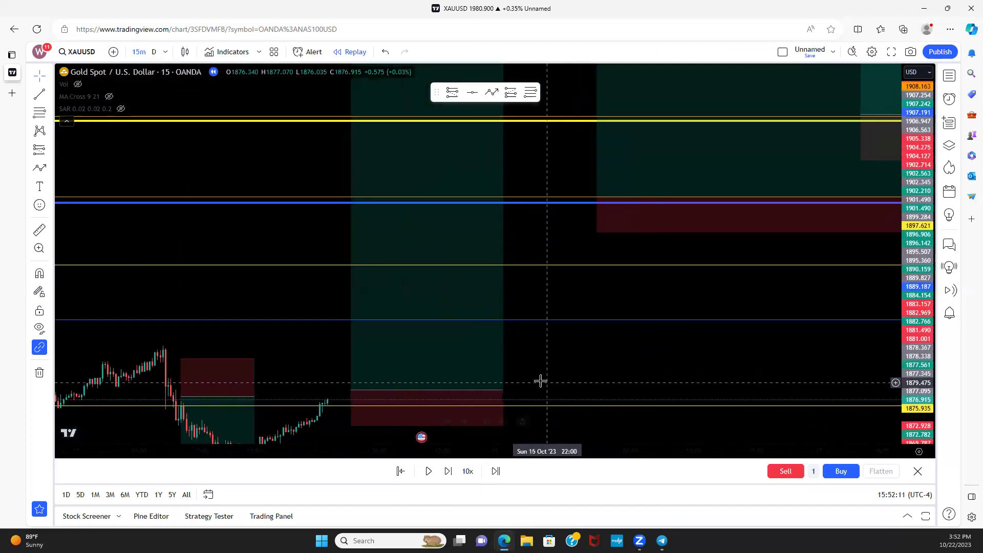
mouse_move(548, 345)
mouse_down()
mouse_move(568, 320)
mouse_move(563, 344)
mouse_move(563, 335)
mouse_up()
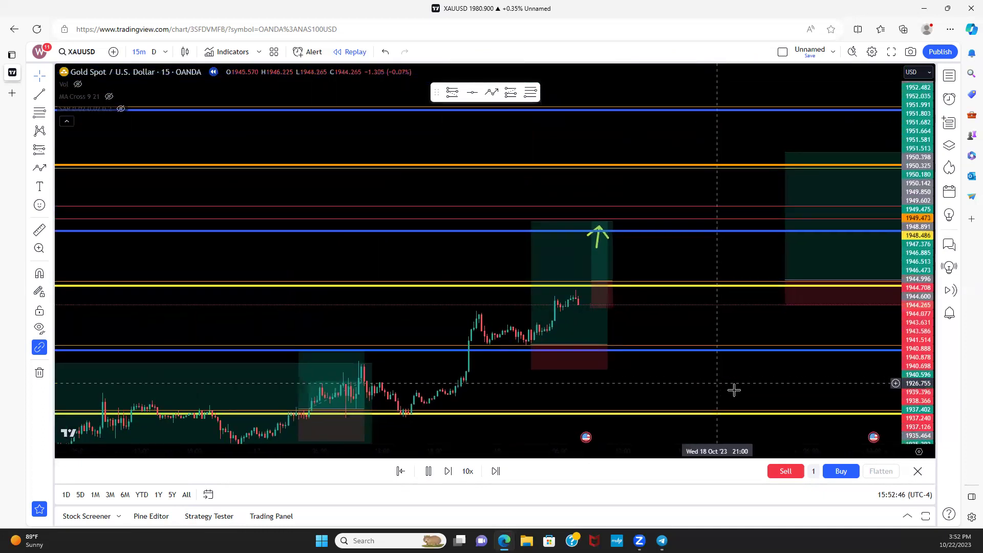
Step: Pause the 15-minute gold replay and pan back over earlier candles around the gold and blue levels
scroll(745, 323, up, 3)
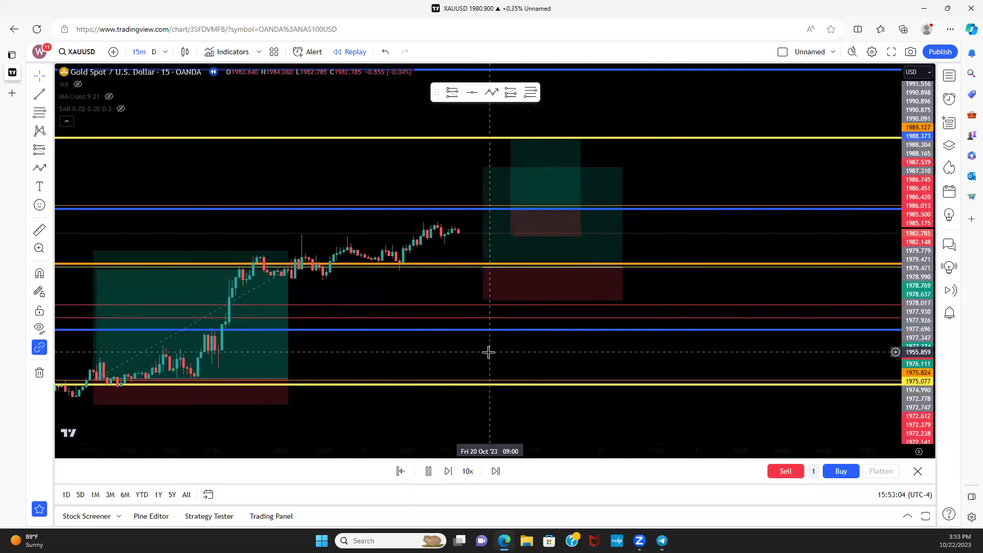
click(432, 477)
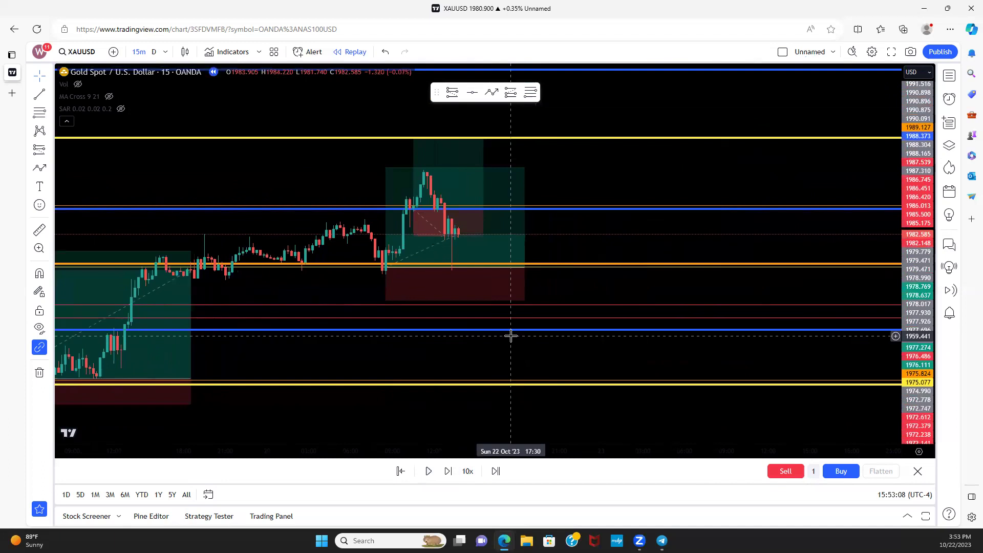
scroll(517, 358, down, 2)
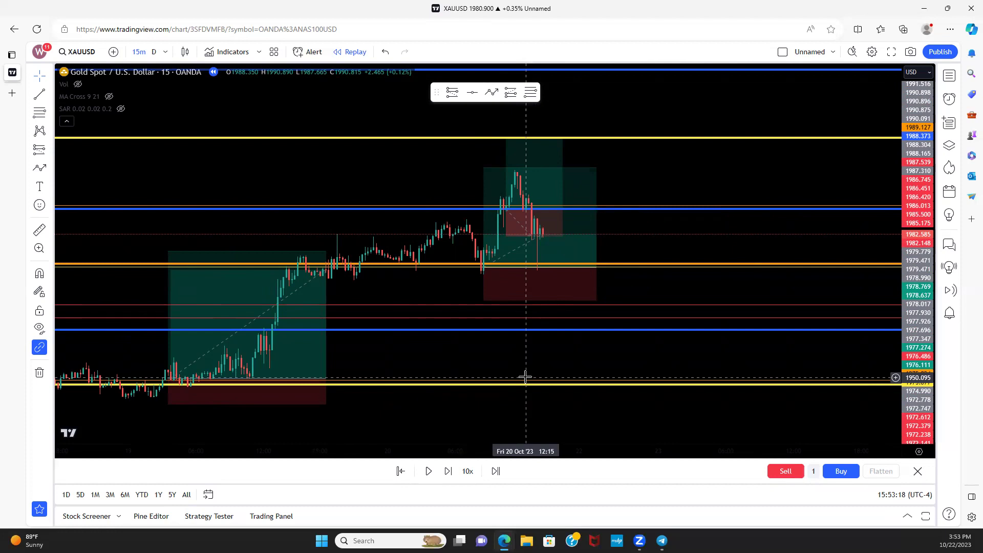
drag(527, 367, 644, 373)
scroll(561, 325, up, 3)
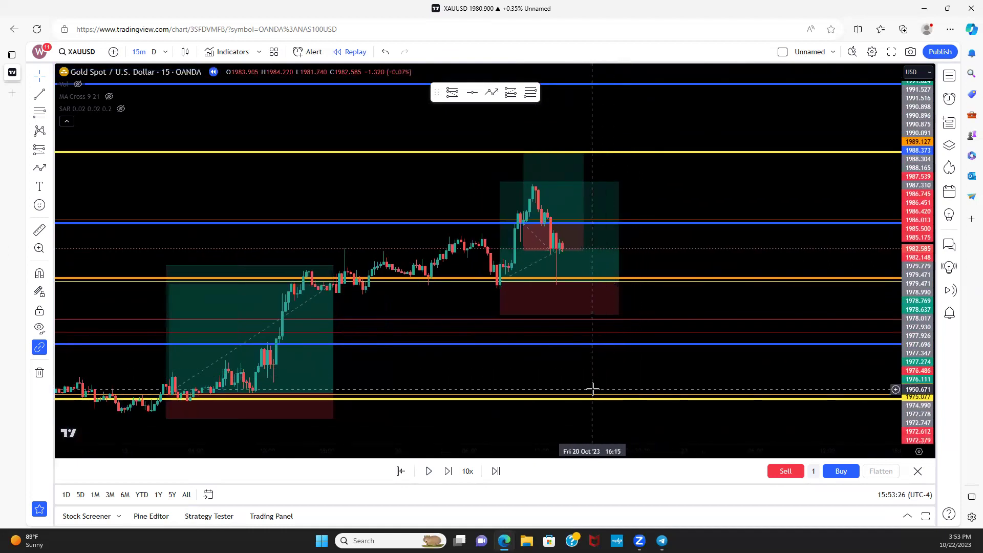
Step: Bring Telegram back and open The PlayBook Advanced Plays channel from the chat list
mouse_move(662, 541)
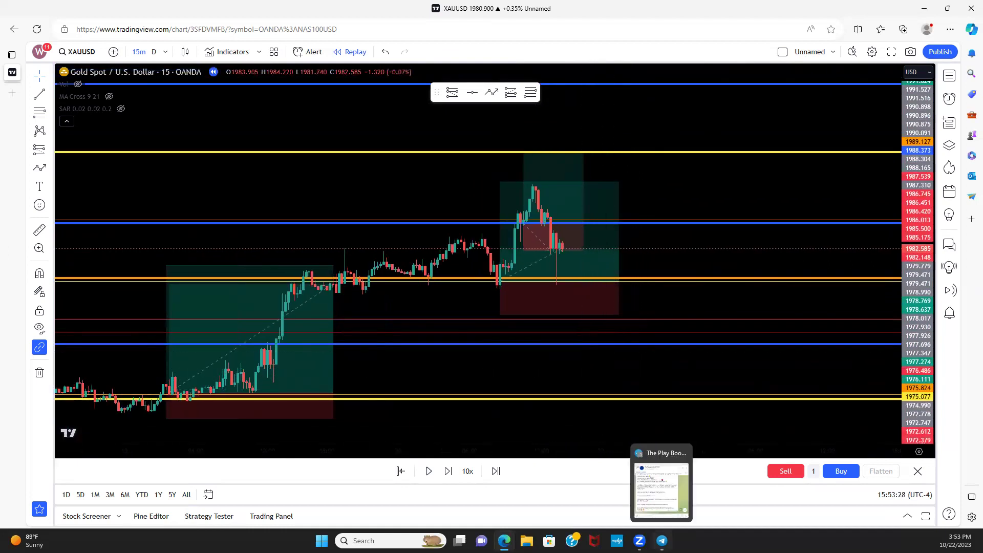
click(661, 487)
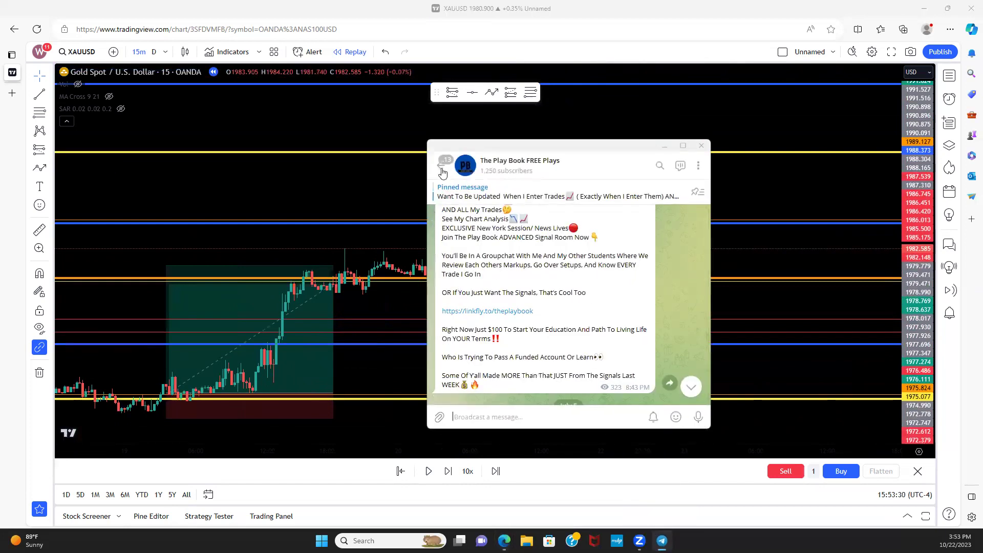
key(Escape)
scroll(545, 374, down, 7)
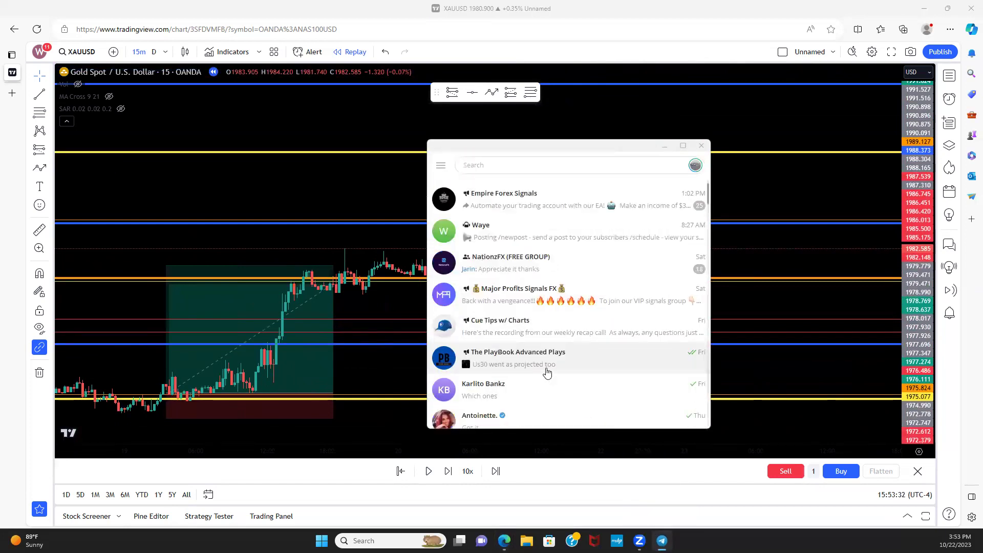
scroll(547, 372, up, 5)
click(551, 365)
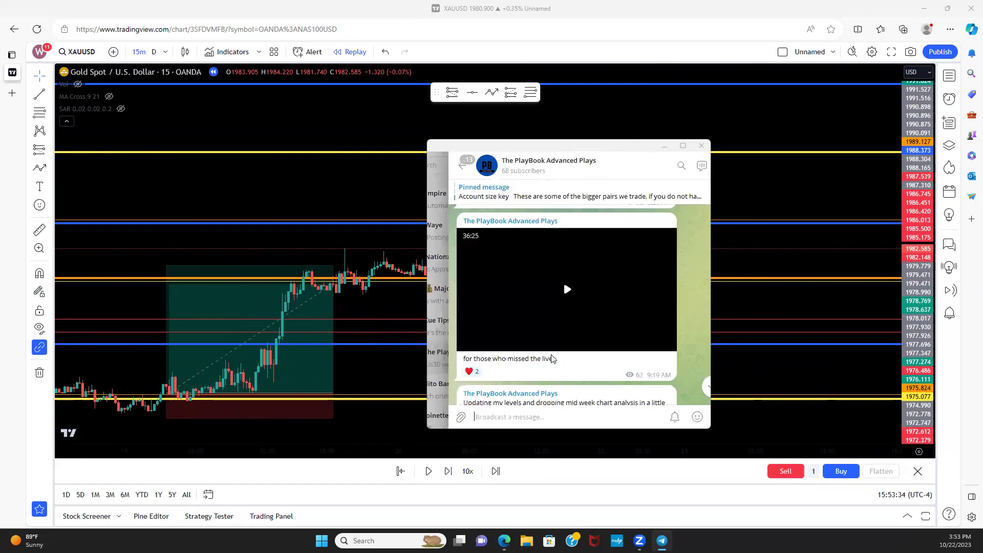
Step: Scroll through the Advanced Plays signal posts down to the video on current trades and New York setups
scroll(547, 342, up, 10)
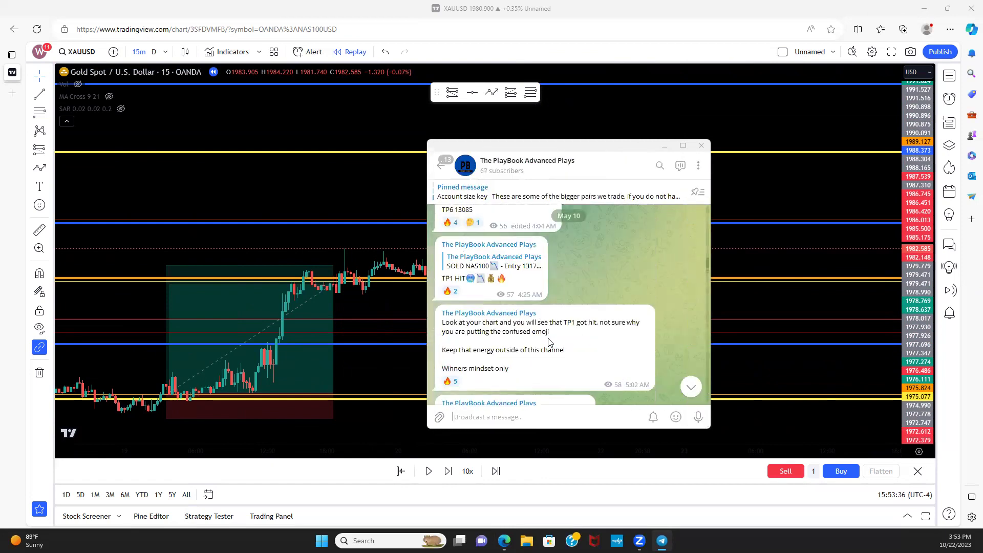
scroll(546, 339, down, 1)
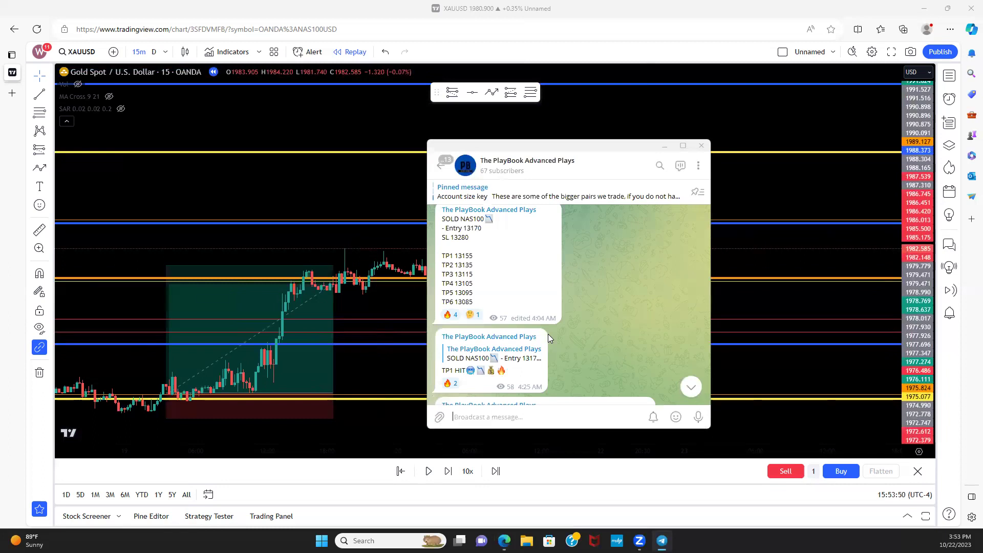
scroll(548, 328, down, 10)
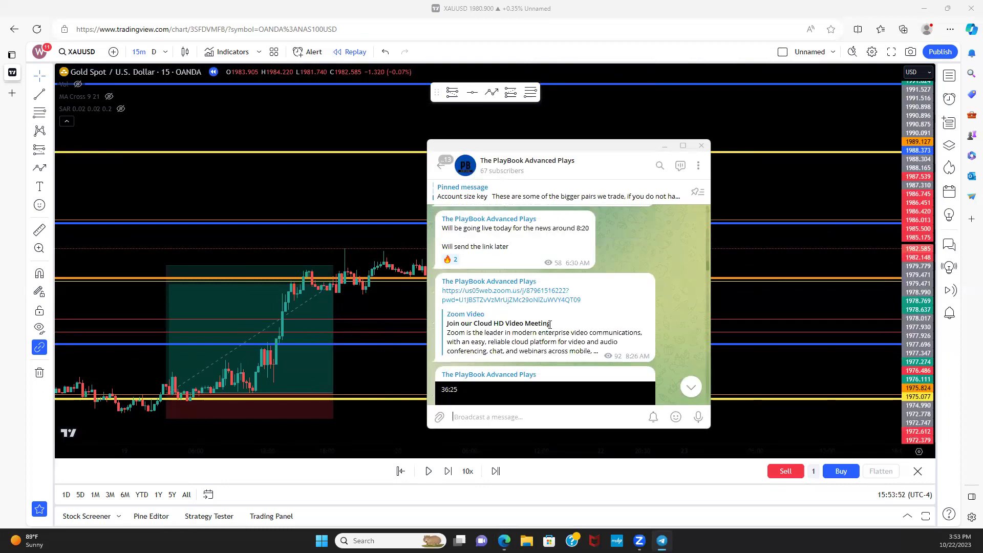
scroll(550, 328, down, 8)
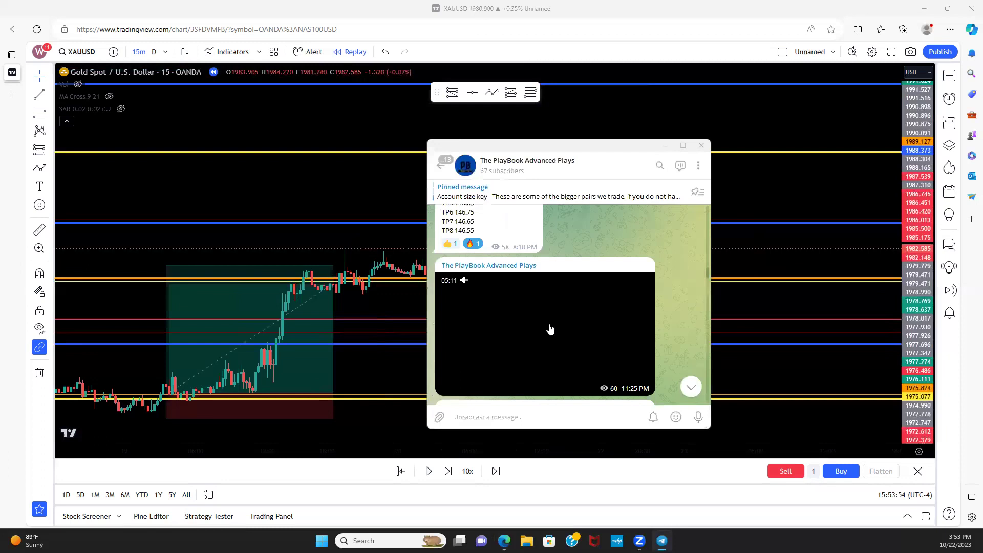
scroll(504, 327, down, 8)
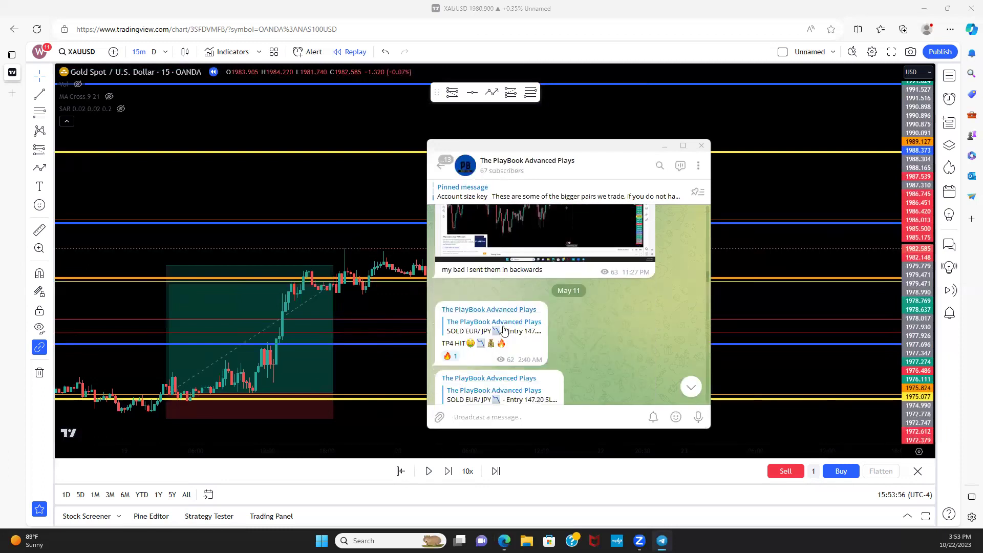
scroll(504, 307, up, 5)
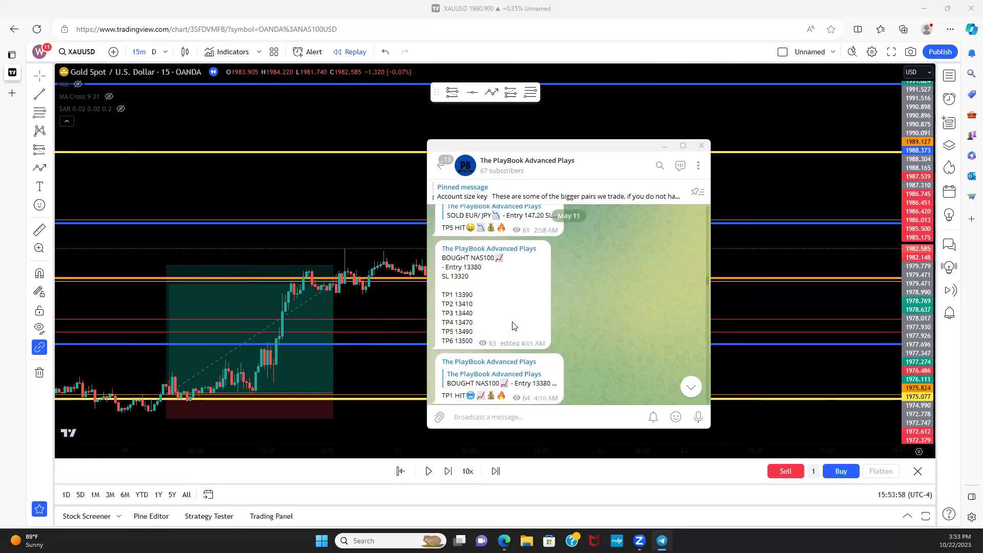
scroll(487, 276, down, 8)
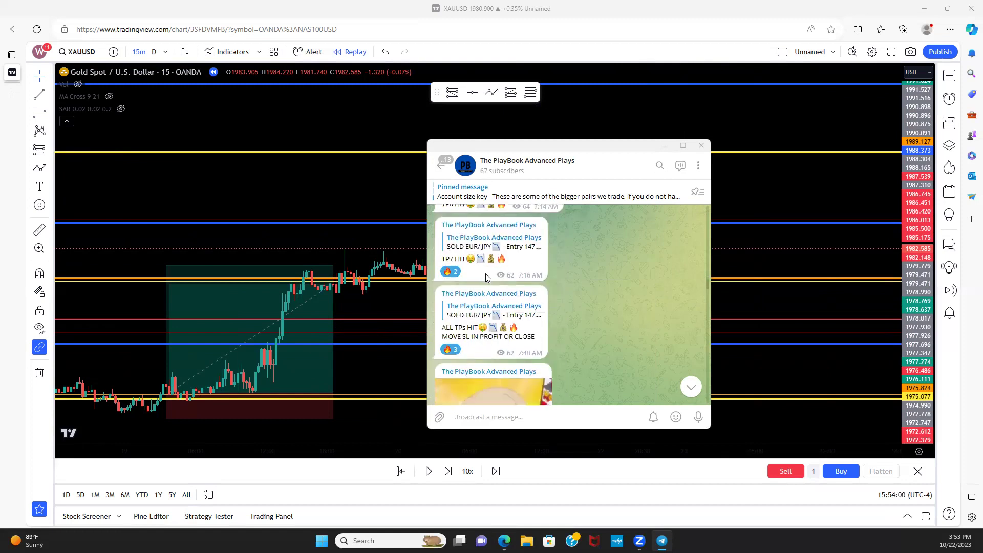
scroll(487, 277, down, 3)
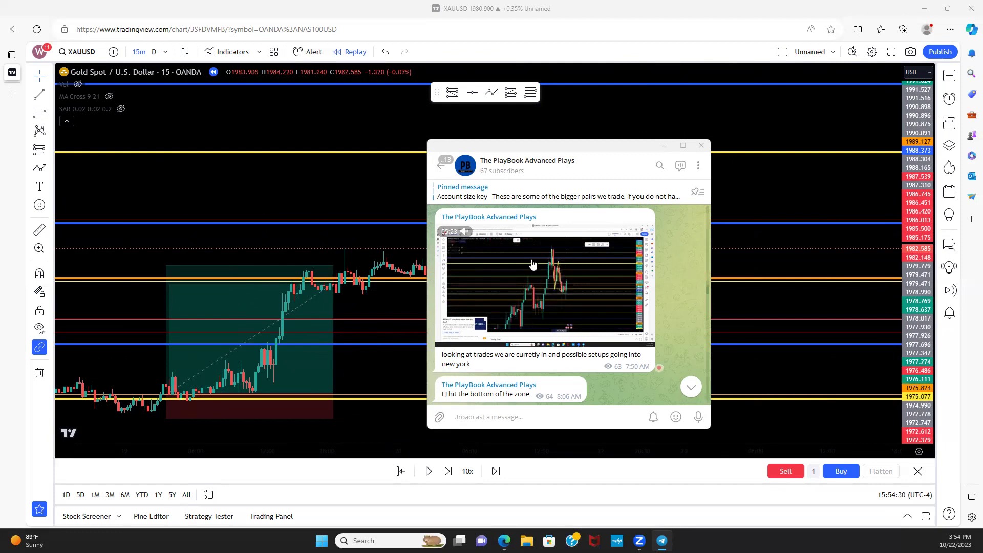
scroll(536, 268, up, 10)
scroll(535, 268, up, 15)
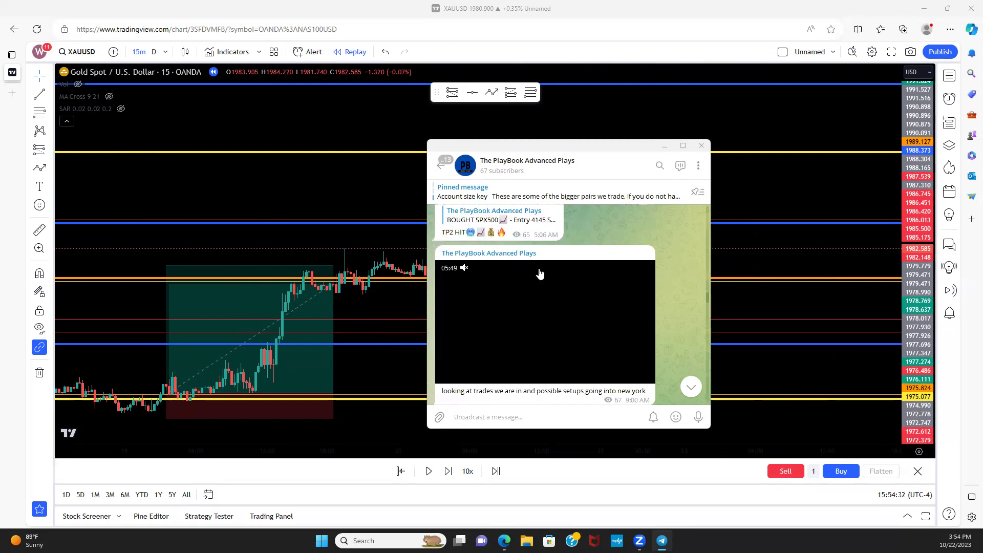
scroll(544, 294, down, 10)
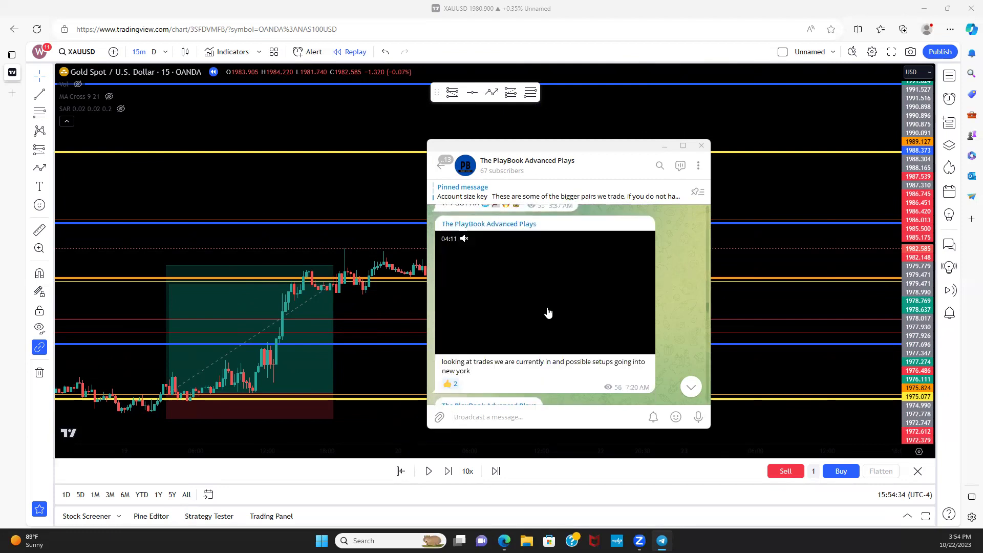
scroll(554, 319, down, 15)
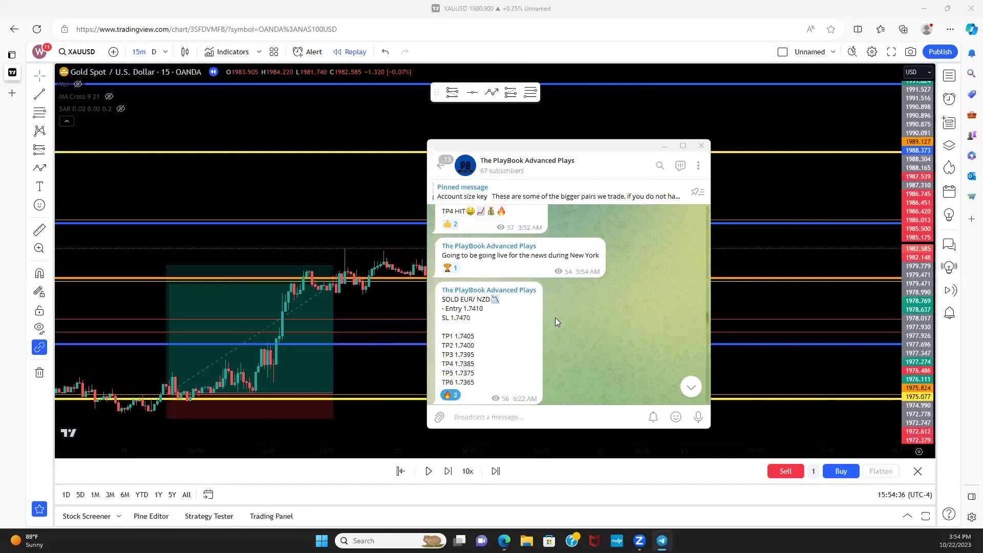
scroll(559, 320, down, 10)
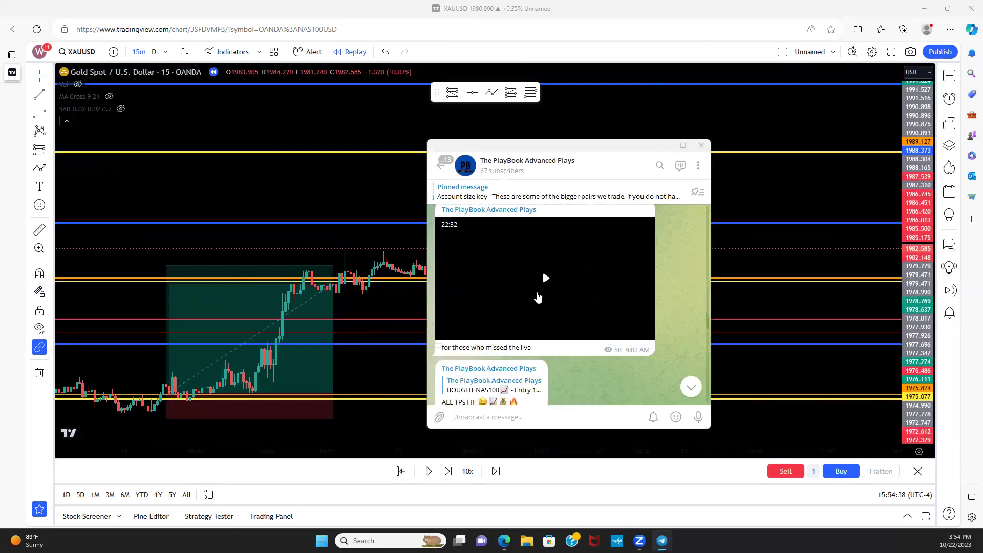
scroll(509, 298, down, 10)
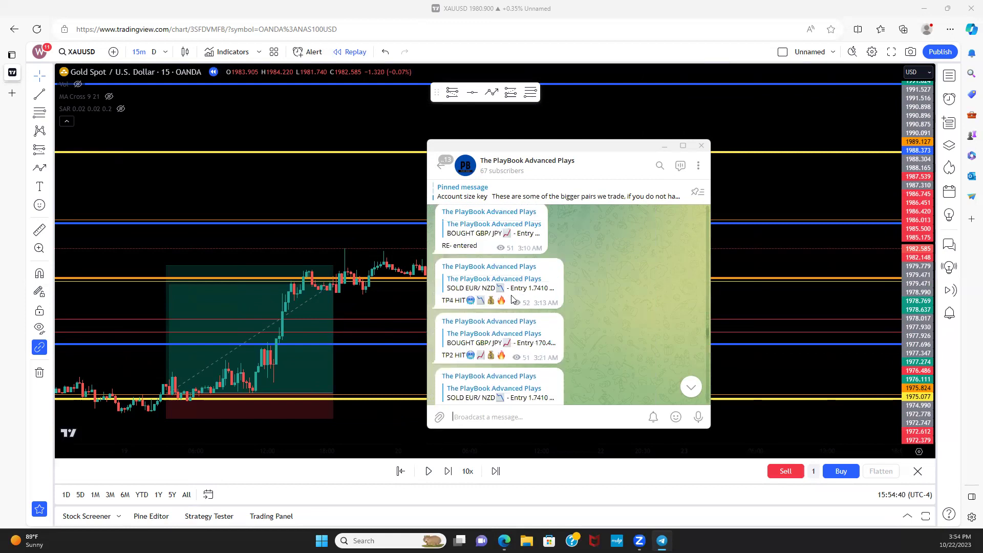
click(510, 179)
click(549, 342)
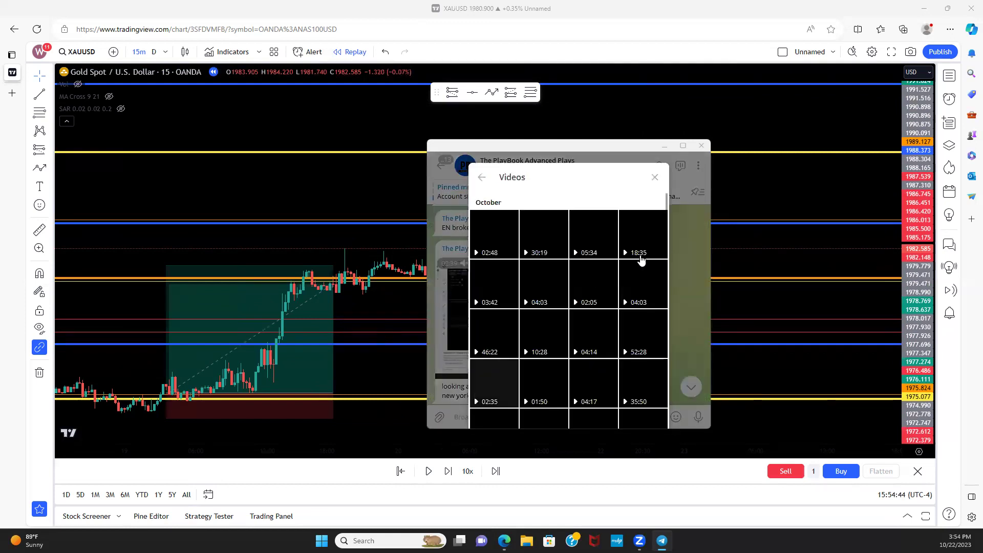
scroll(640, 260, down, 5)
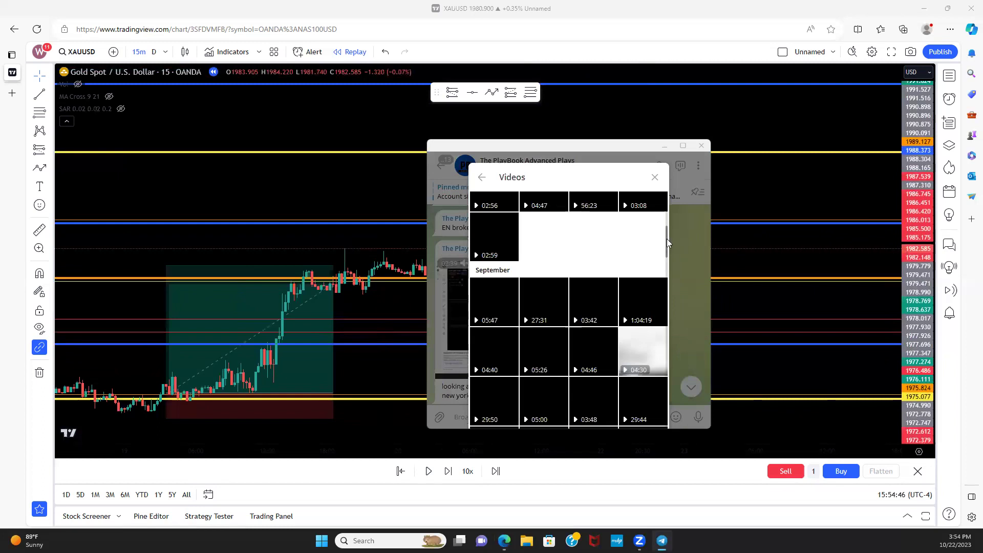
drag(666, 239, 640, 423)
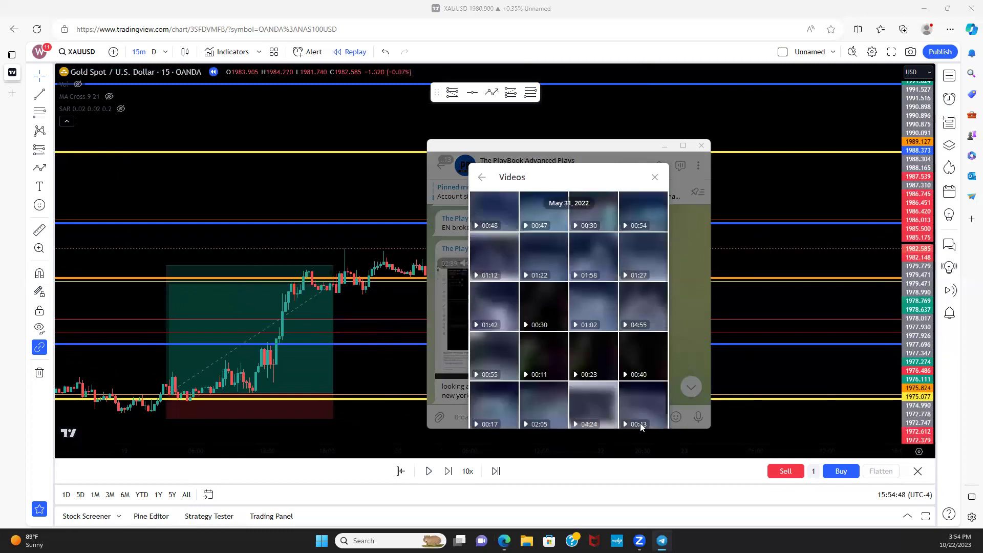
click(654, 178)
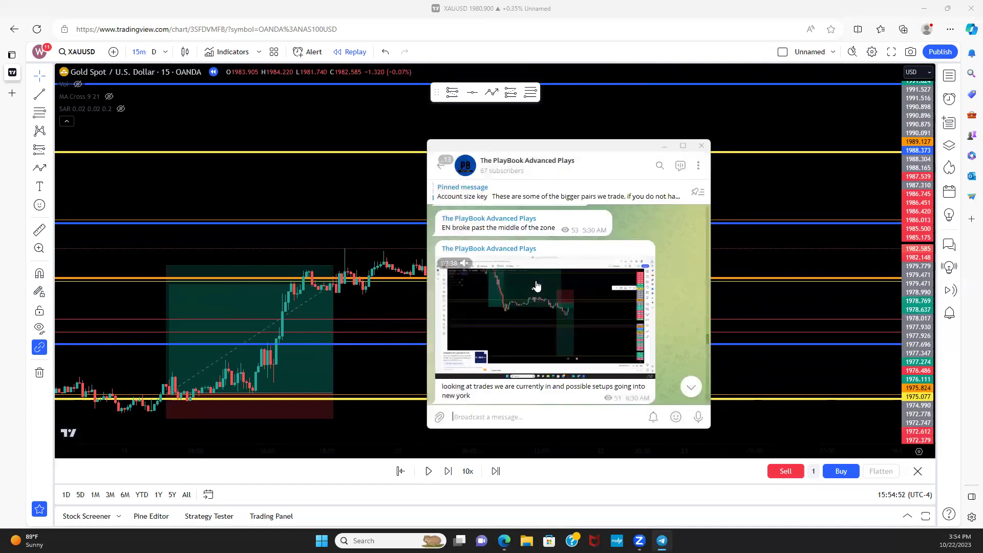